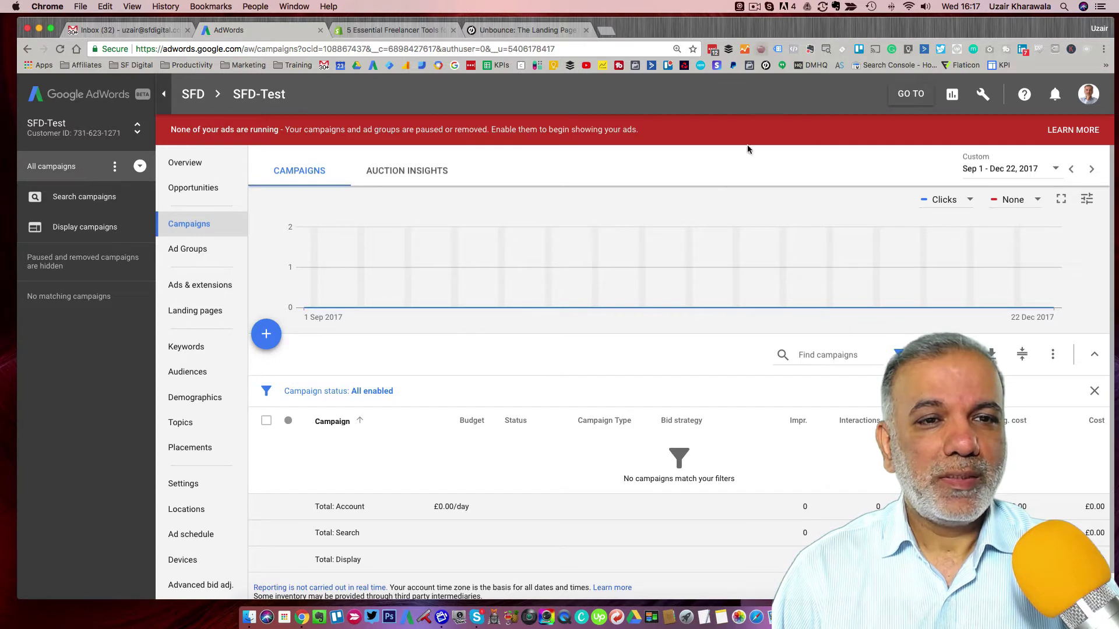
Create a new Display Network campaign without a goal, keeping the Standard display campaign subtype
mouse_move(586, 269)
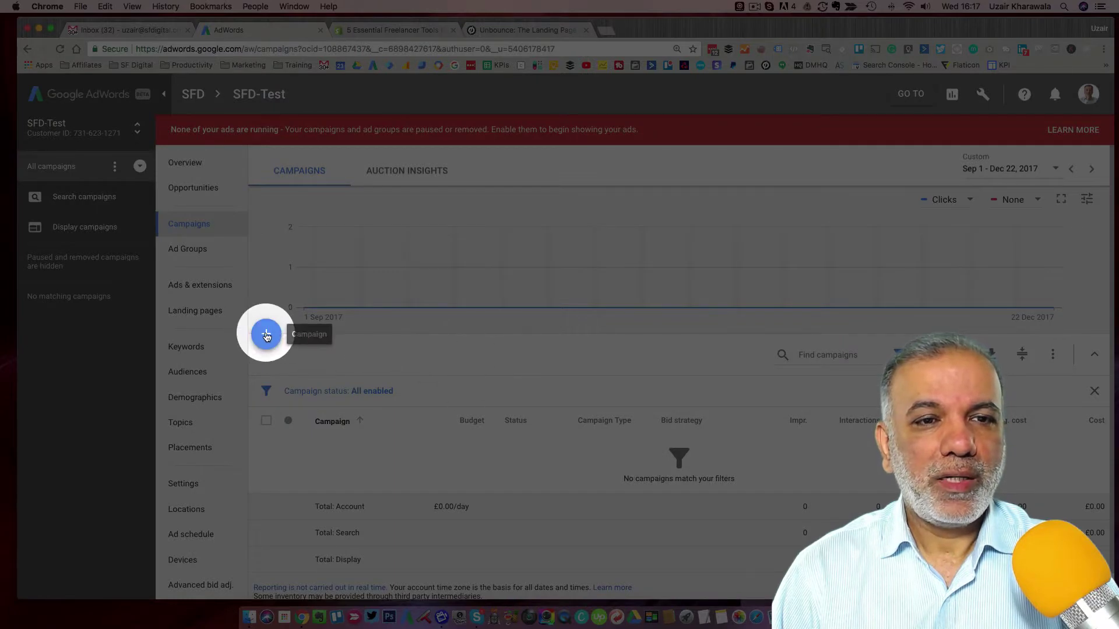
left_click(266, 334)
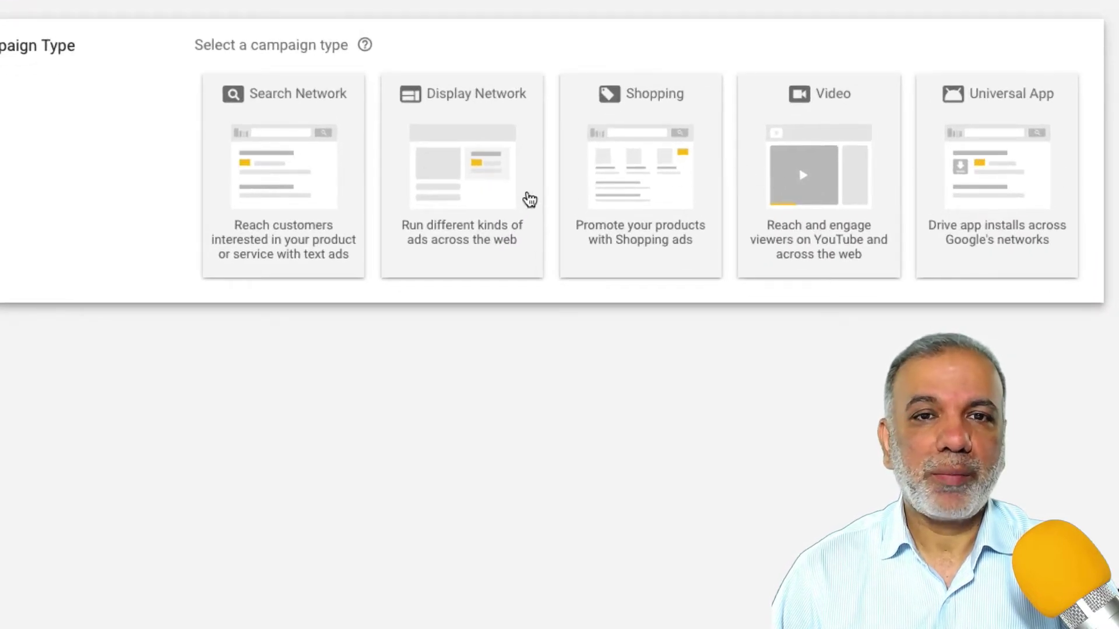
left_click(467, 182)
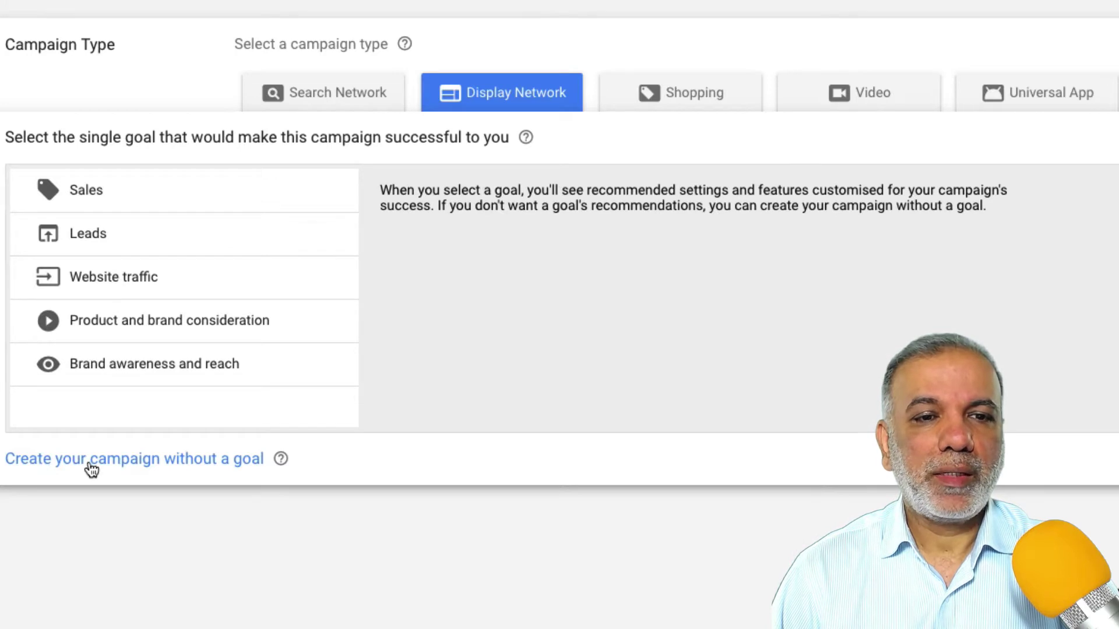
left_click(163, 463)
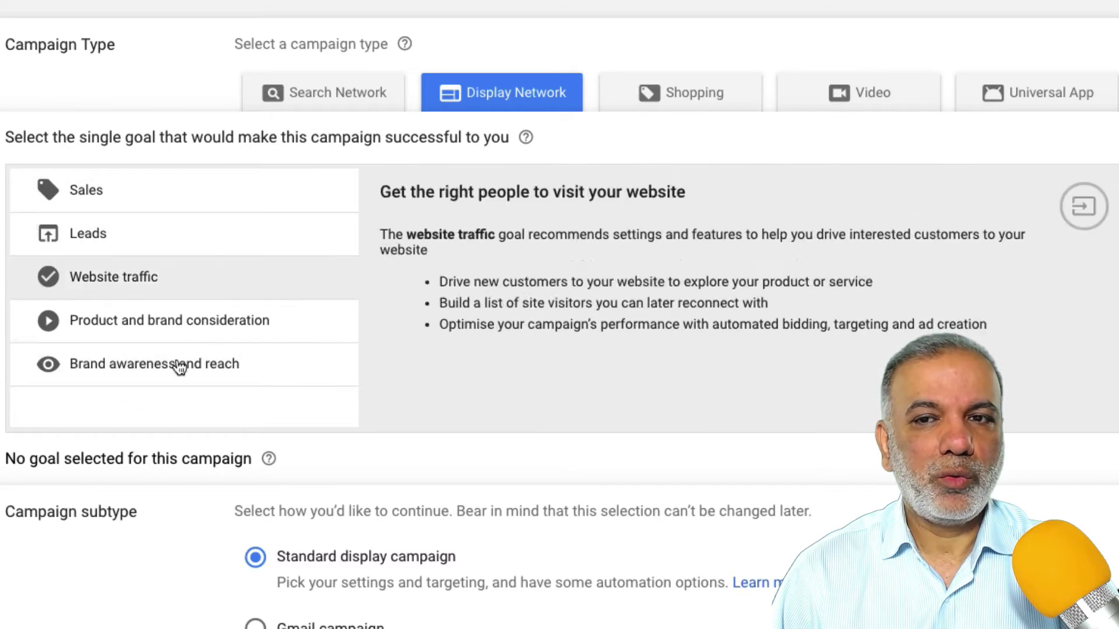
scroll(533, 492, "down", 5)
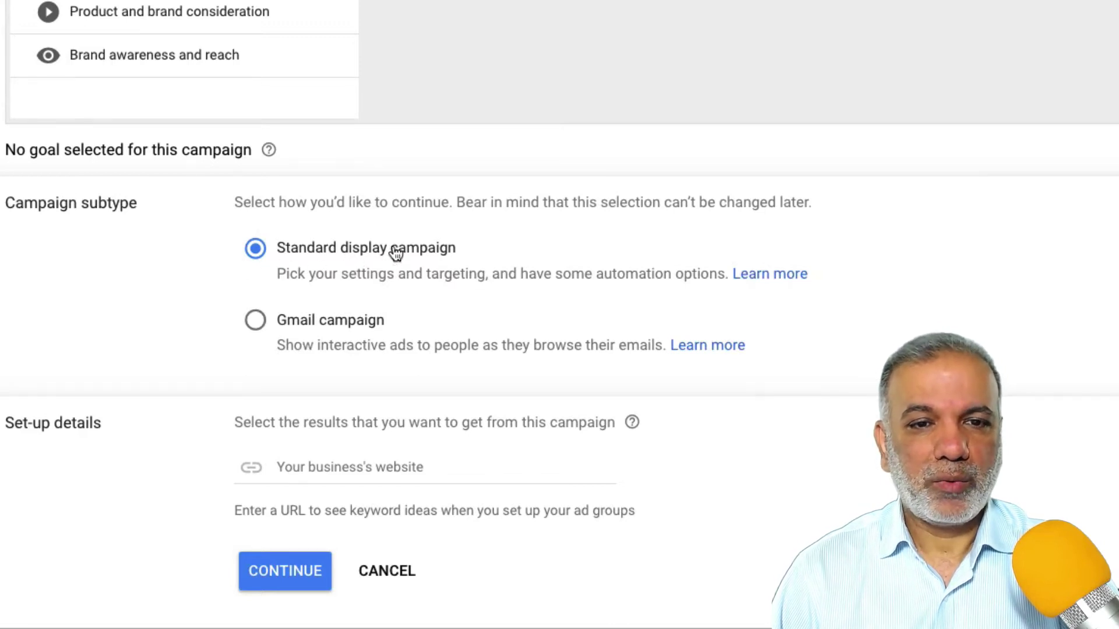
left_click(355, 472)
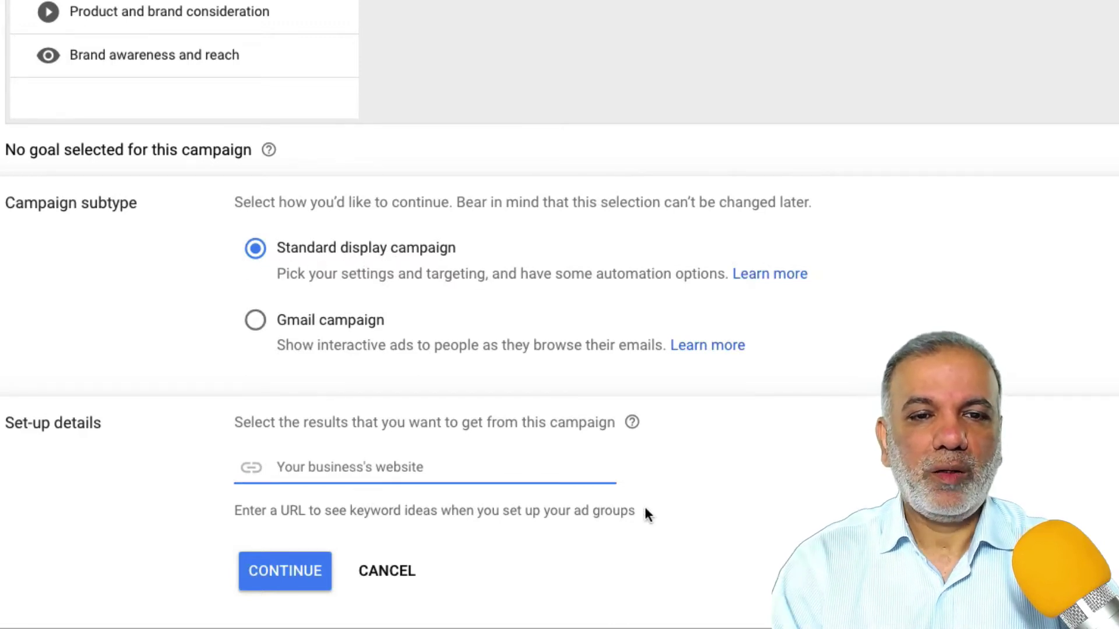
type("www.sf")
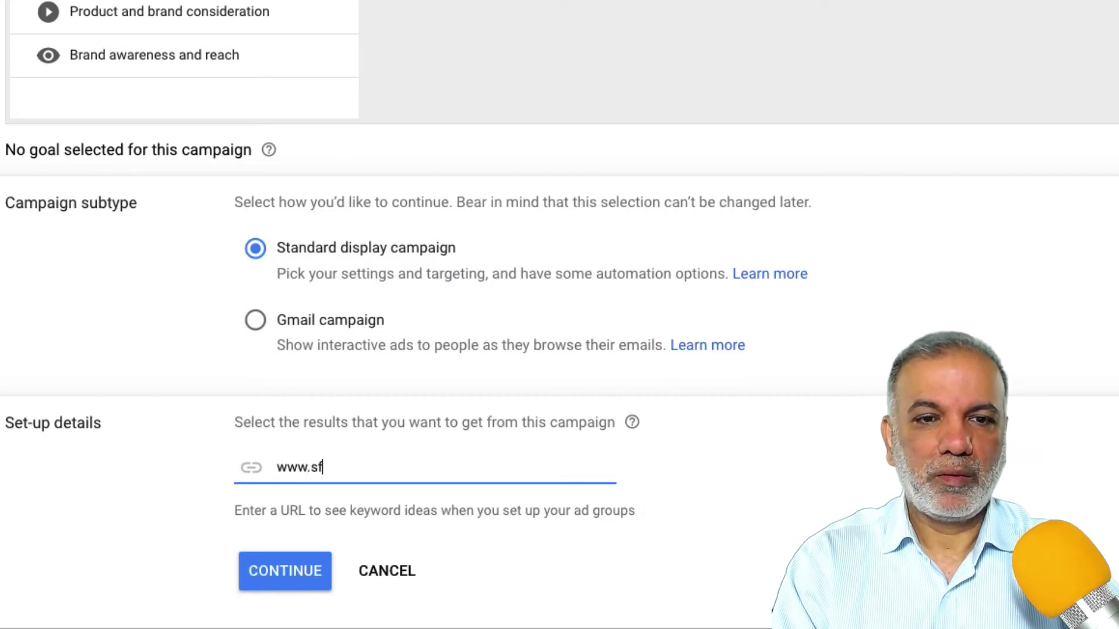
type("digit")
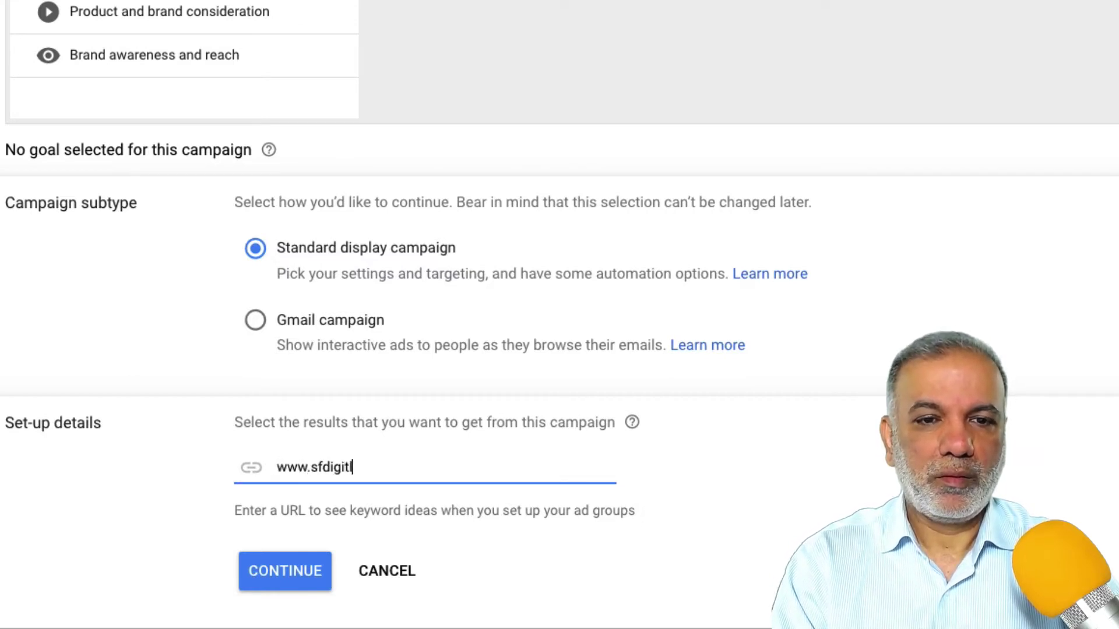
type("al.co.u")
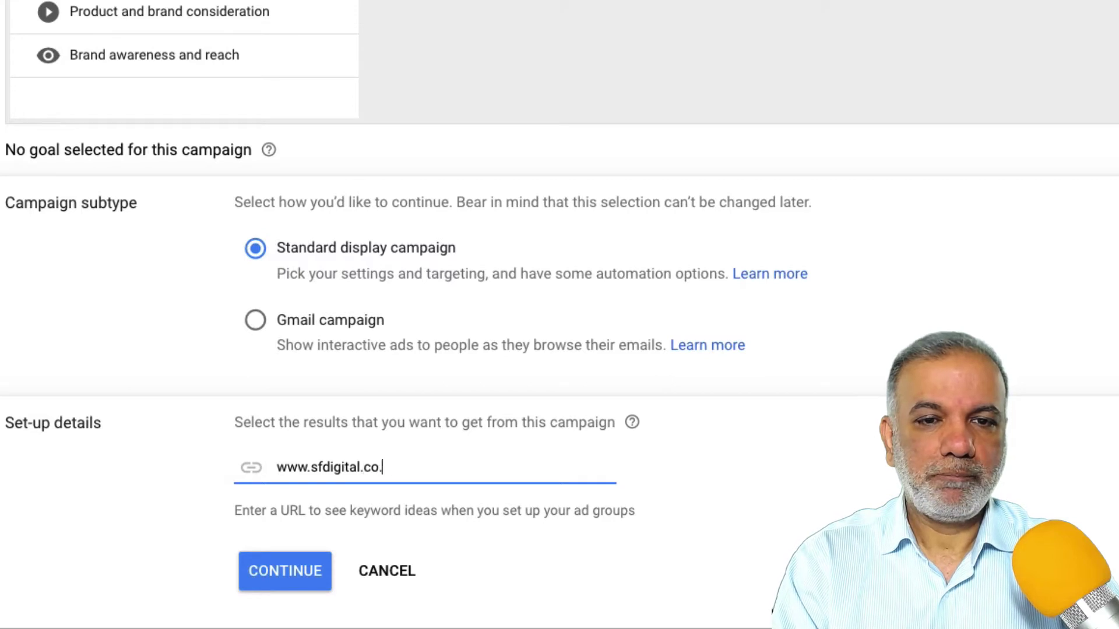
type("k")
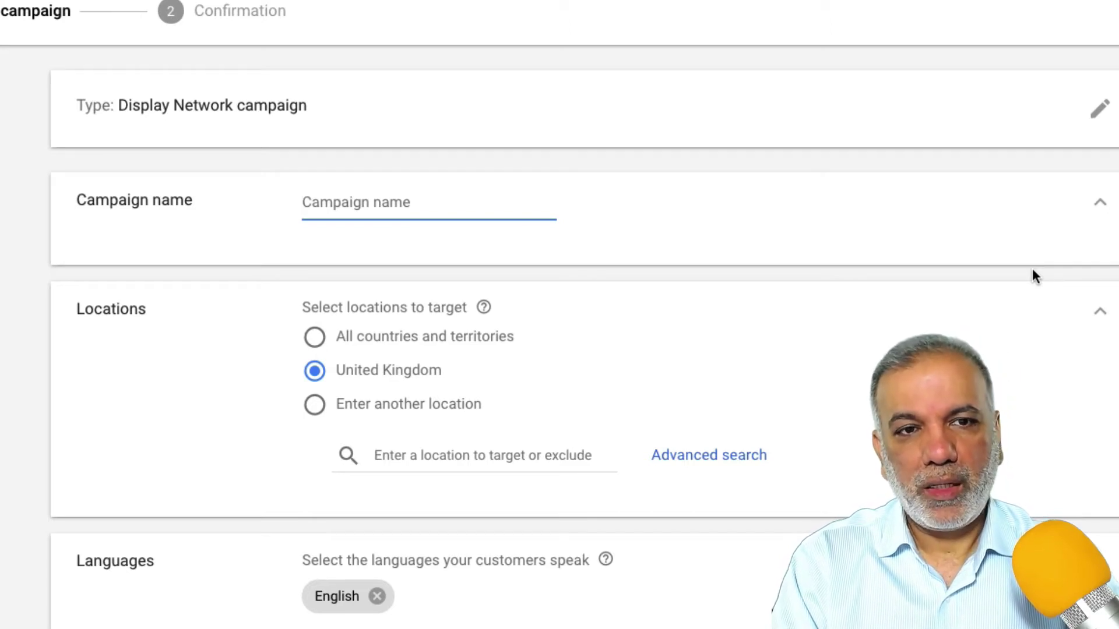
Name the campaign 'GDN | AdWords | UK', leaving United Kingdom and English targeting unchanged
type("GDN |")
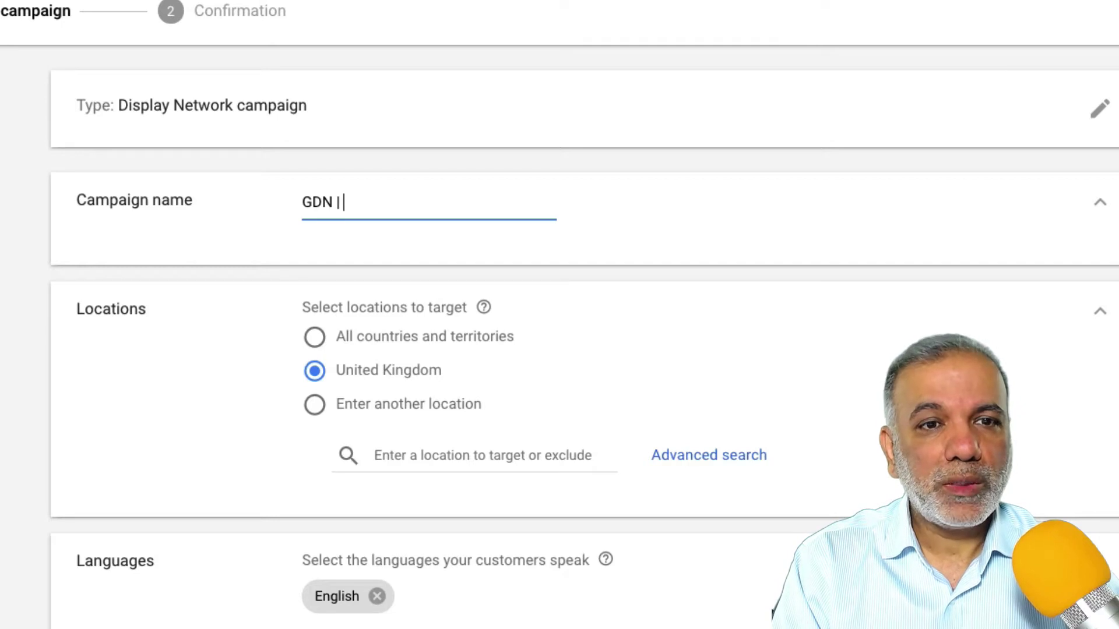
type("AdWords")
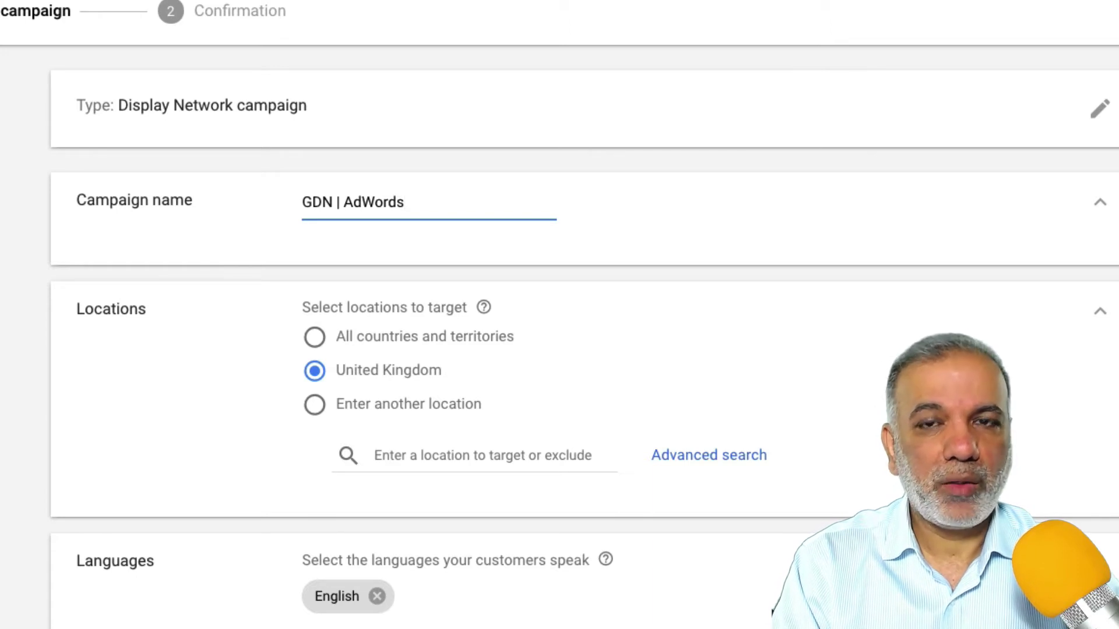
type(" | UK")
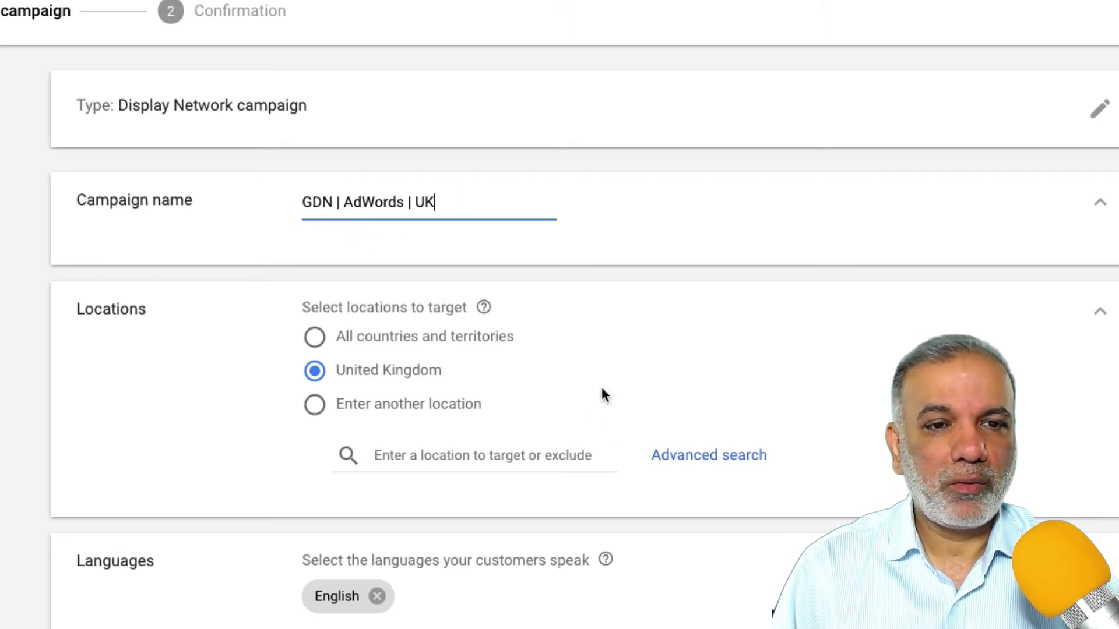
scroll(604, 396, "down", 2)
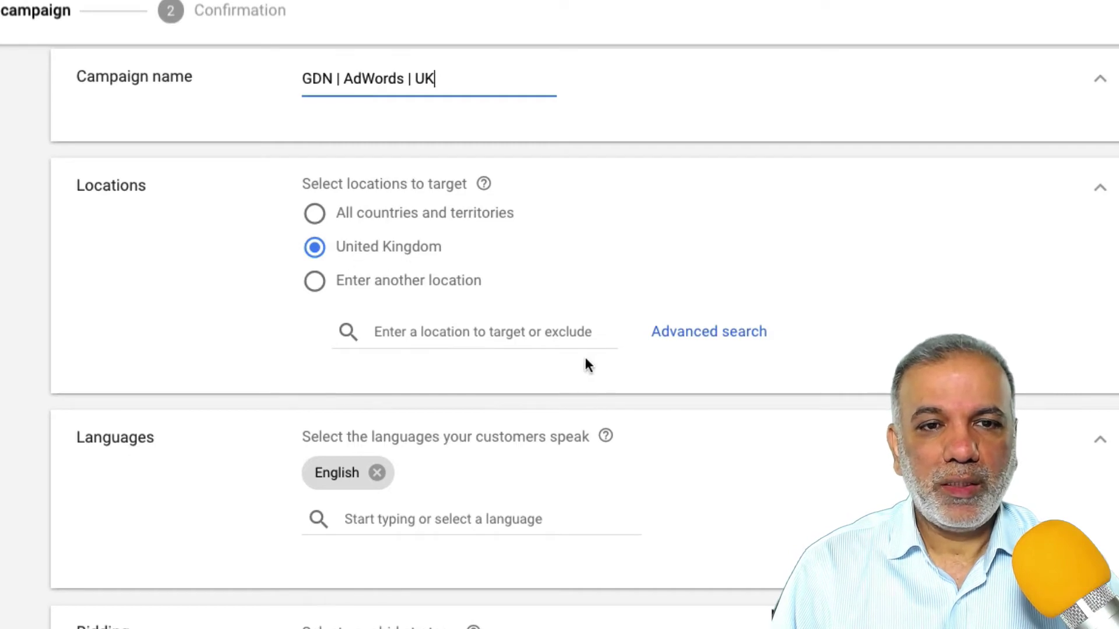
scroll(582, 364, "down", 2)
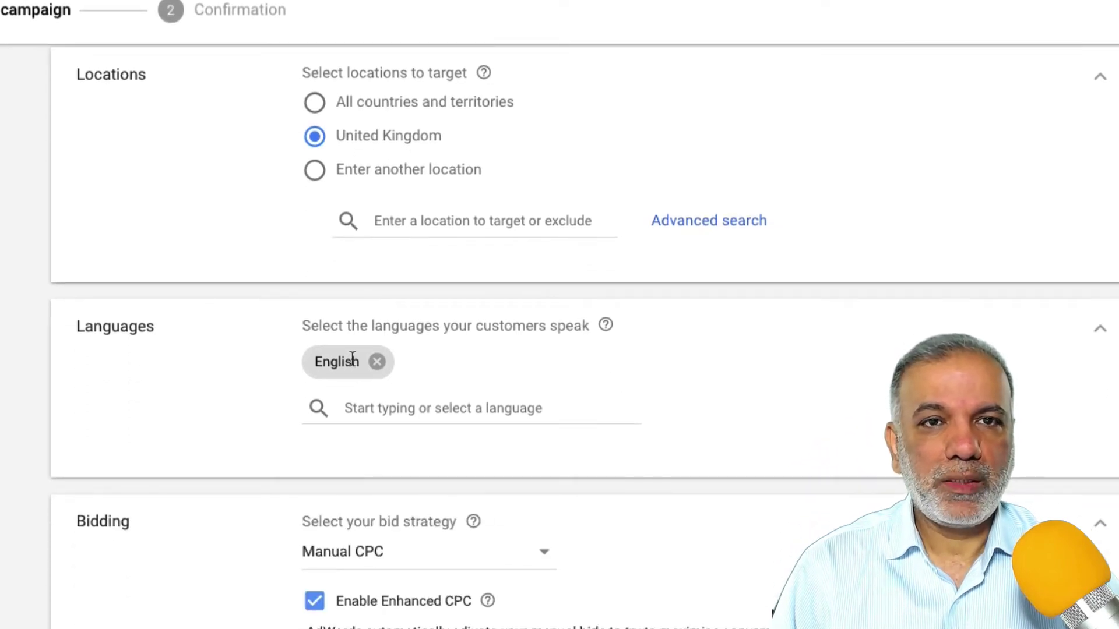
scroll(494, 364, "down", 5)
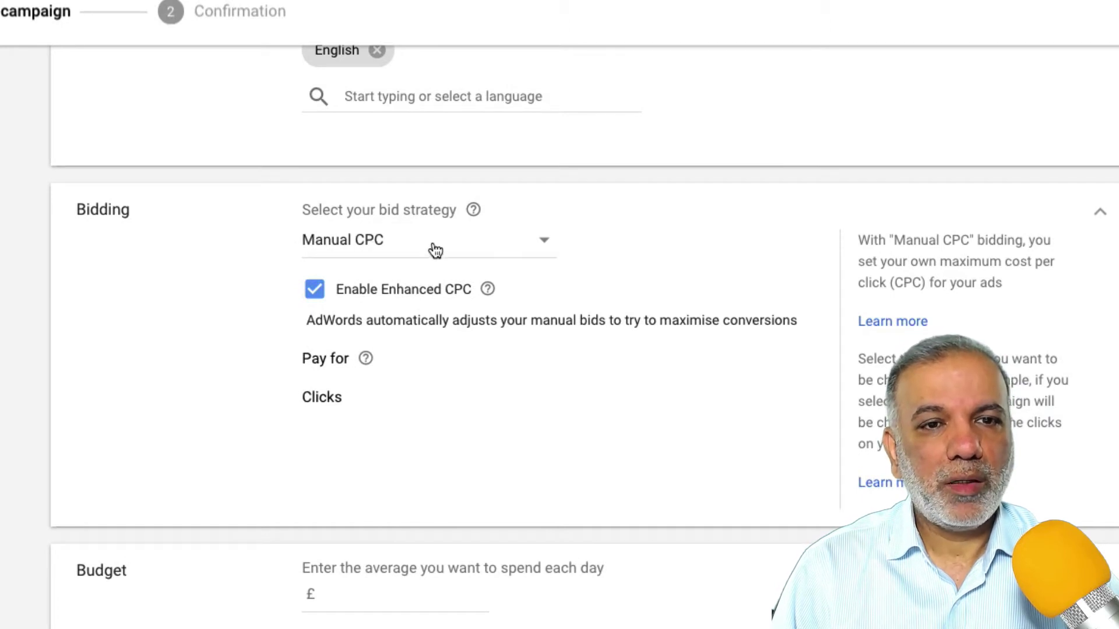
Keep Manual CPC as the bid strategy with Enhanced CPC turned off
left_click(483, 245)
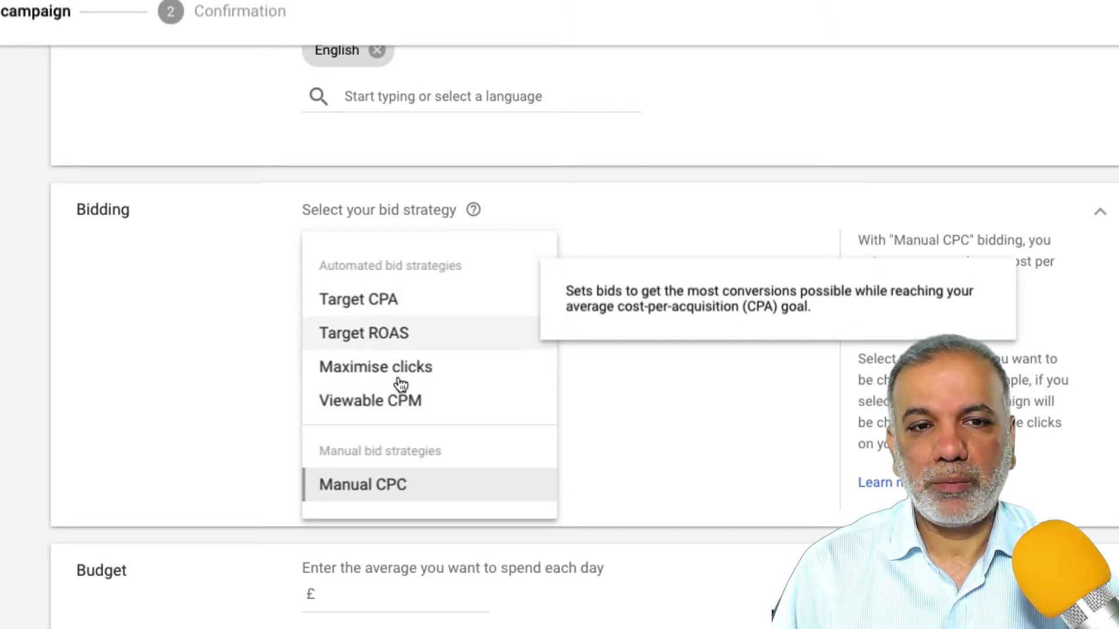
left_click(370, 493)
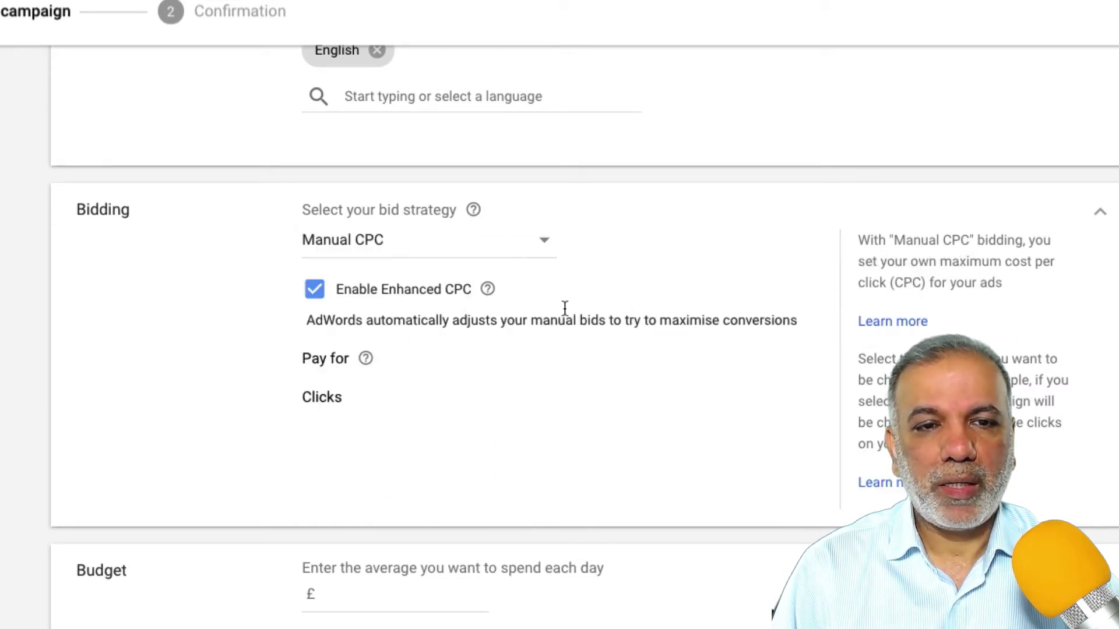
left_click(314, 293)
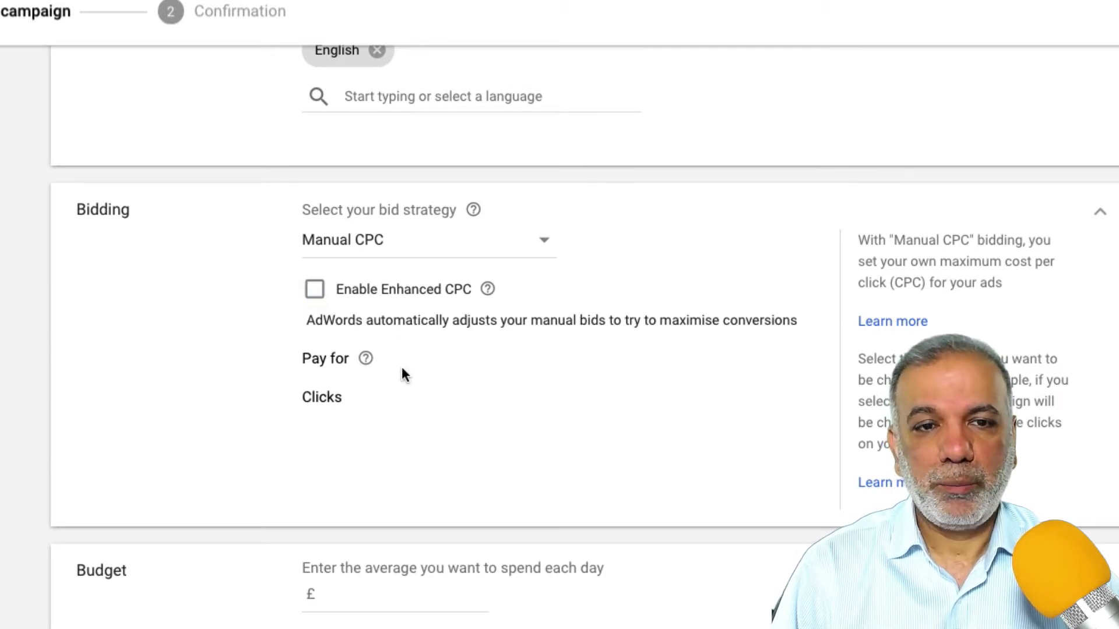
Set a £20 average daily budget with Standard delivery and reveal the additional settings
scroll(537, 382, "down", 1)
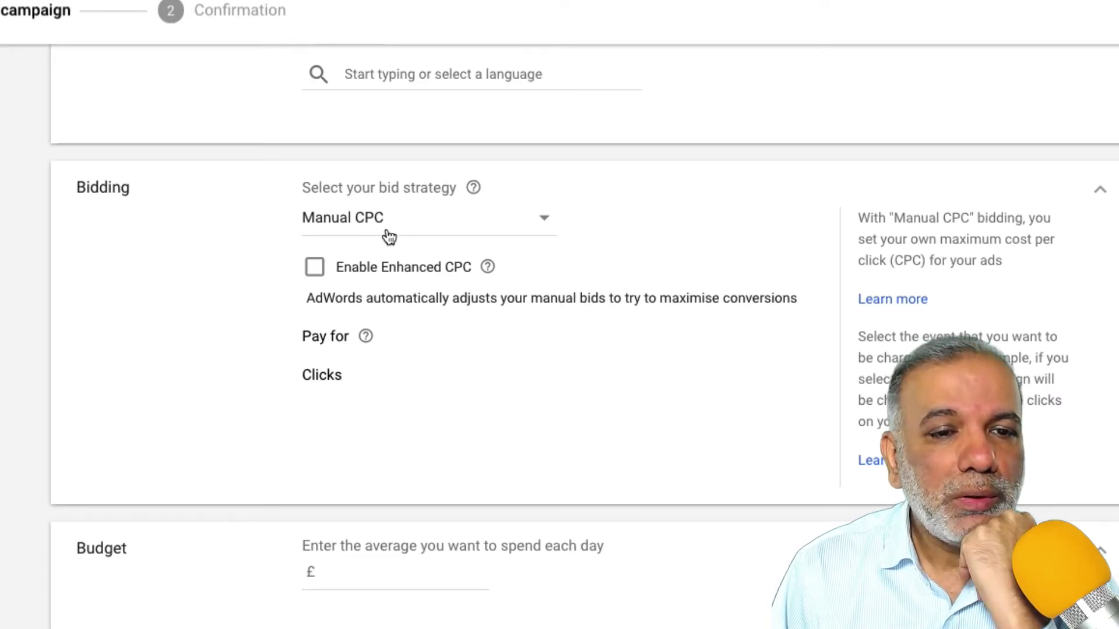
scroll(388, 236, "down", 2)
scroll(389, 234, "down", 1)
left_click(405, 407)
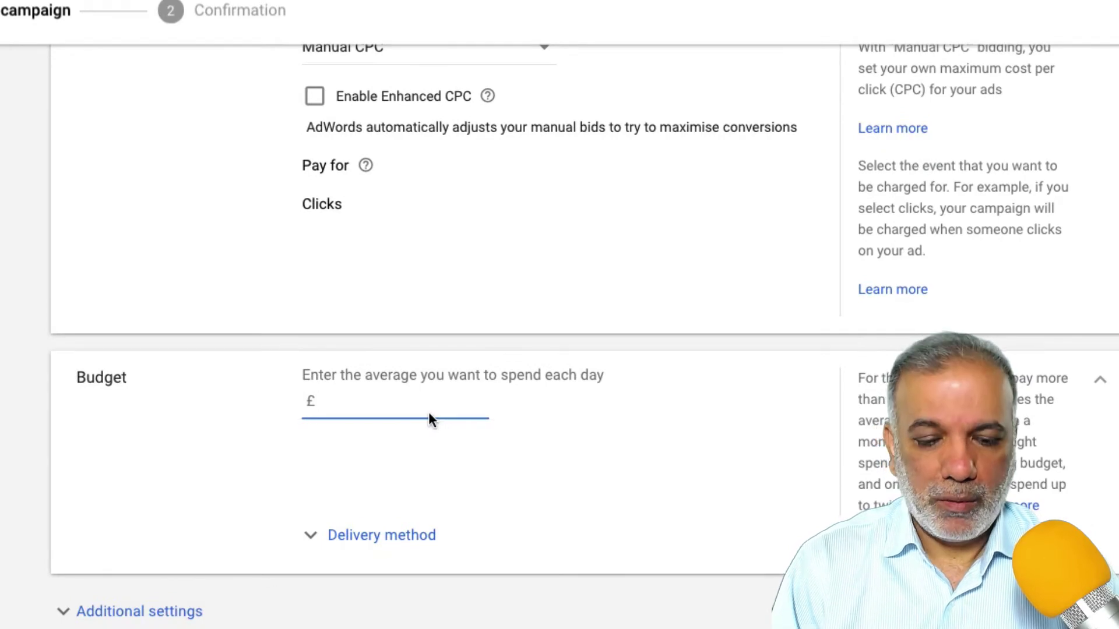
type("20")
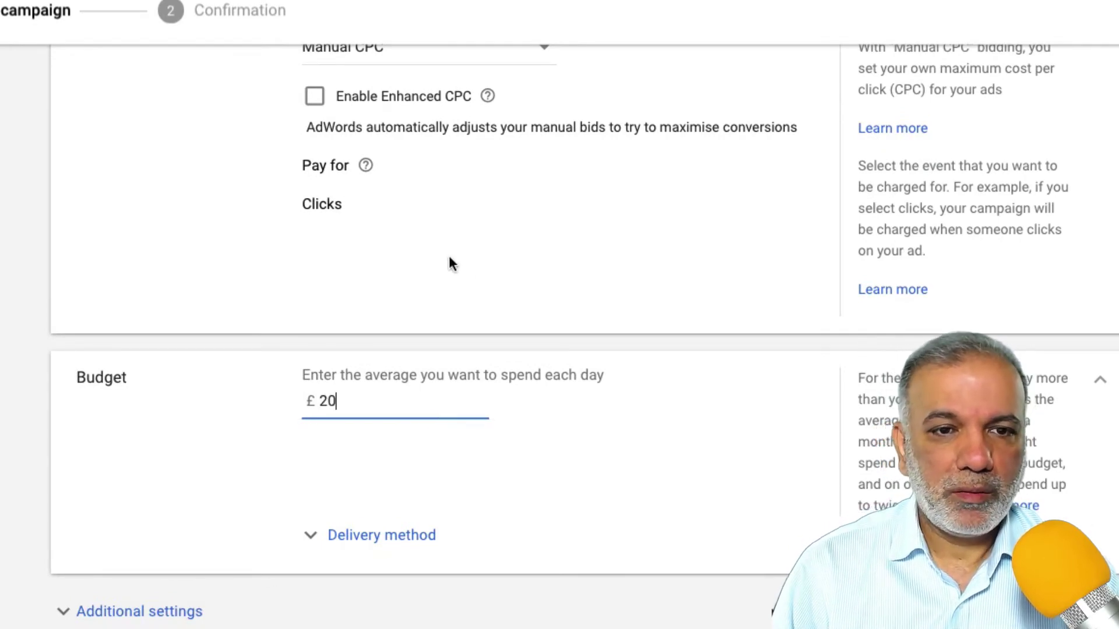
scroll(520, 302, "down", 5)
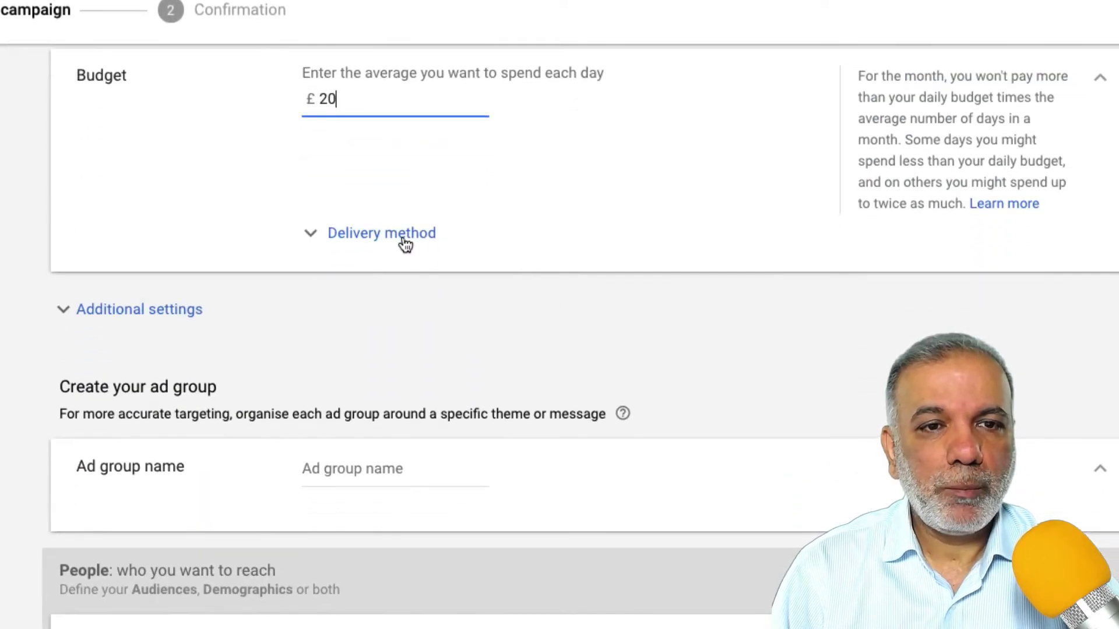
left_click(396, 243)
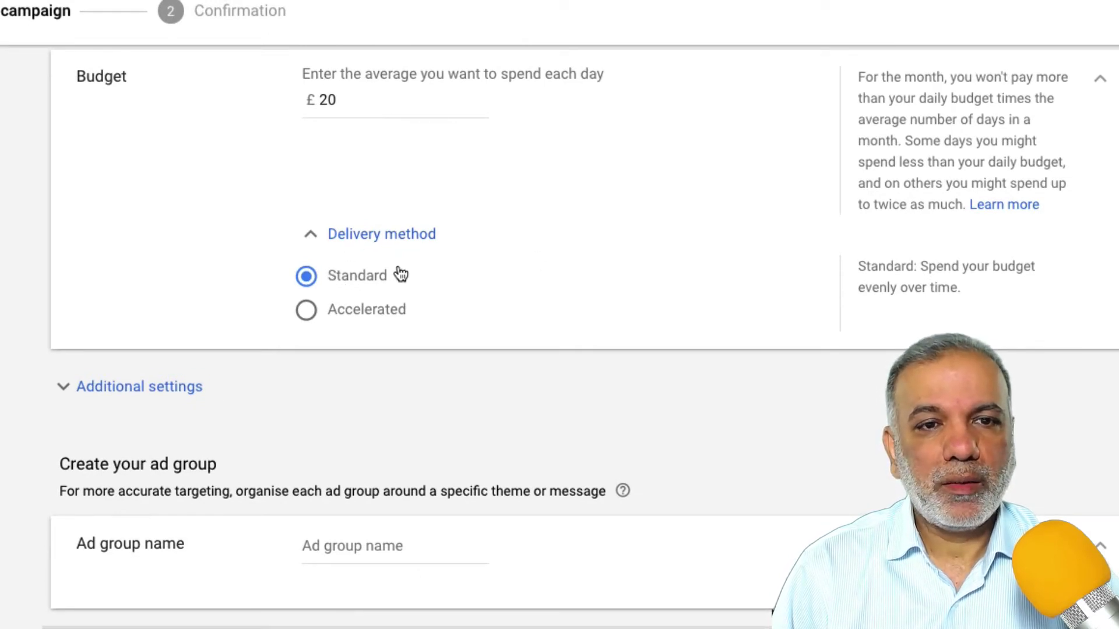
scroll(453, 301, "down", 2)
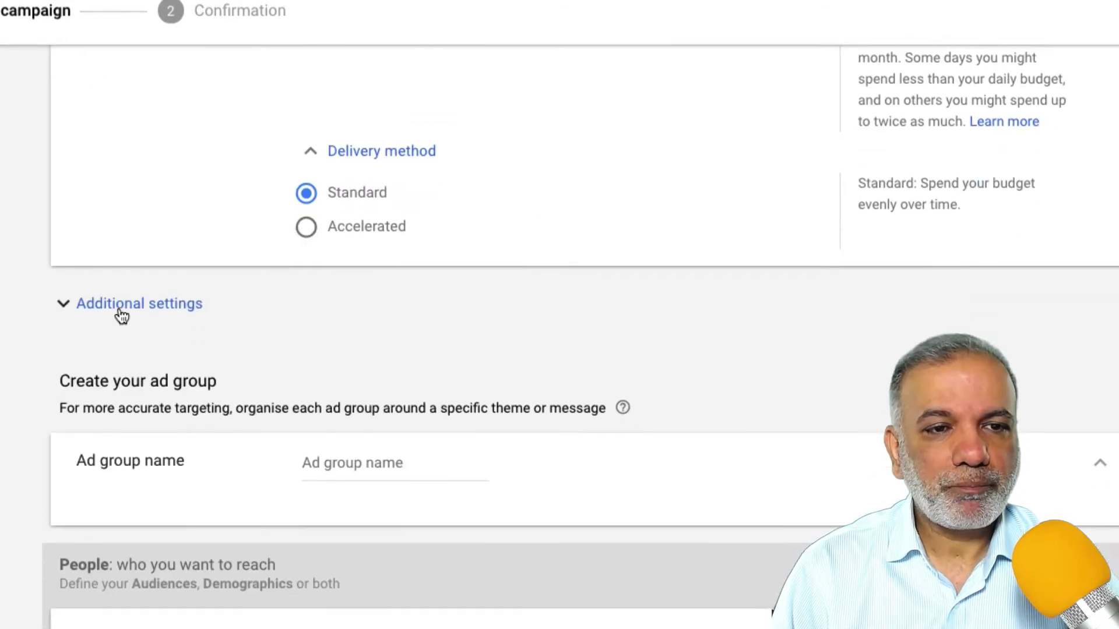
left_click(128, 308)
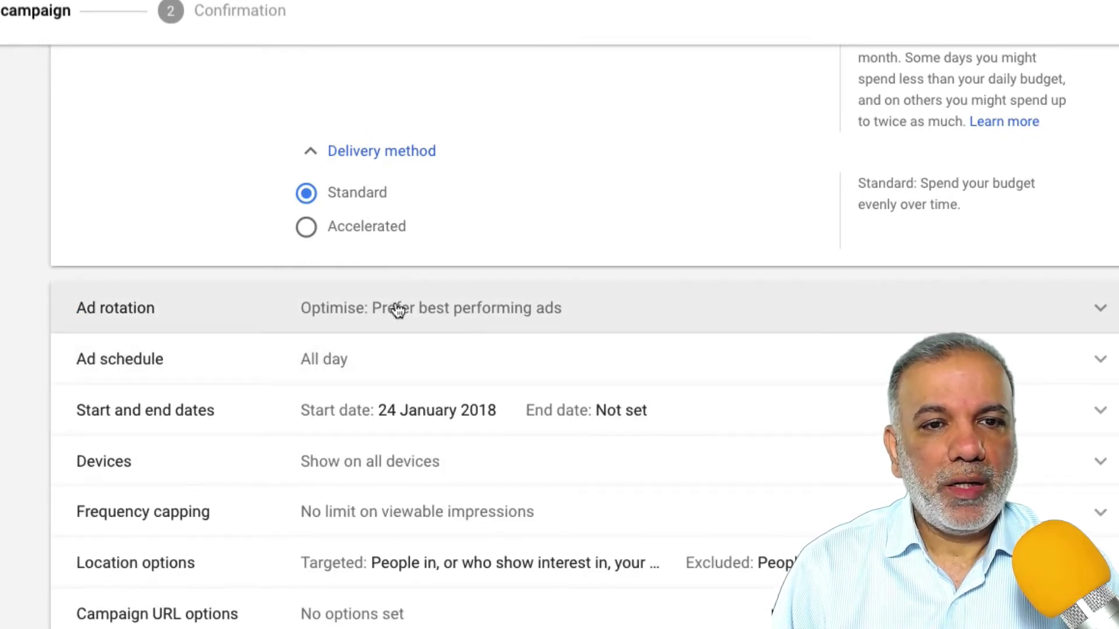
Set ad rotation to 'Do not optimise: Rotate ads indefinitely'
left_click(398, 310)
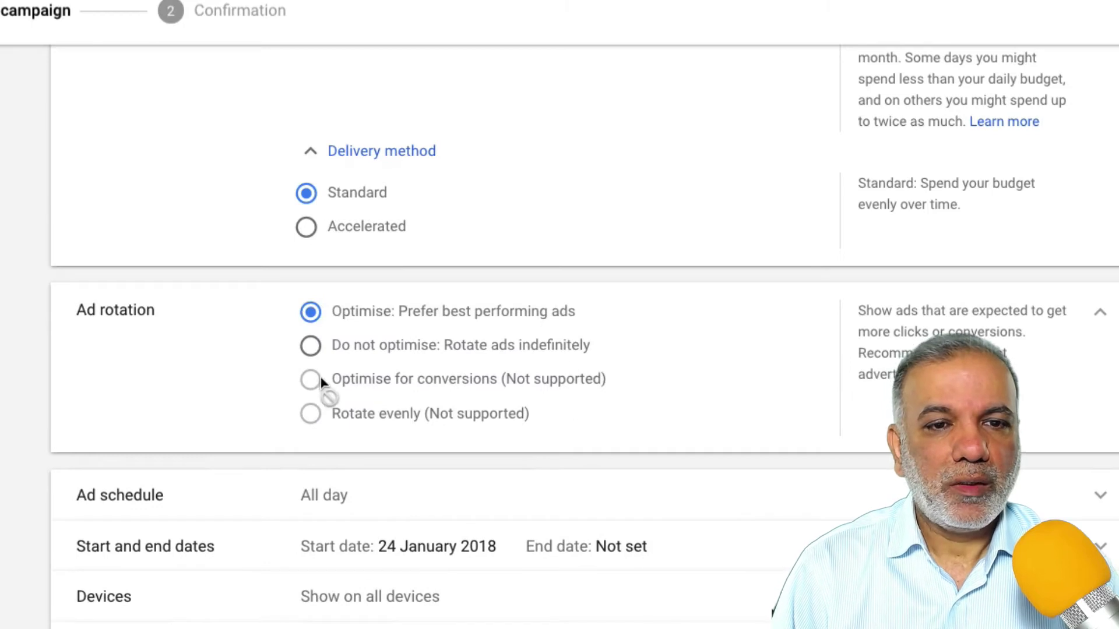
left_click(310, 347)
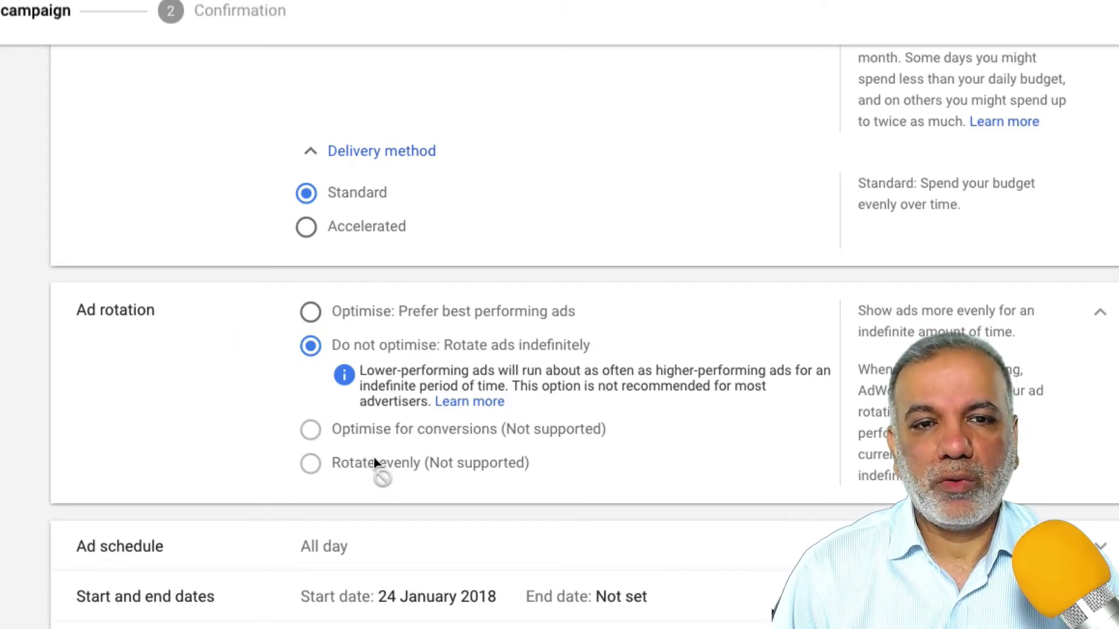
scroll(380, 466, "down", 3)
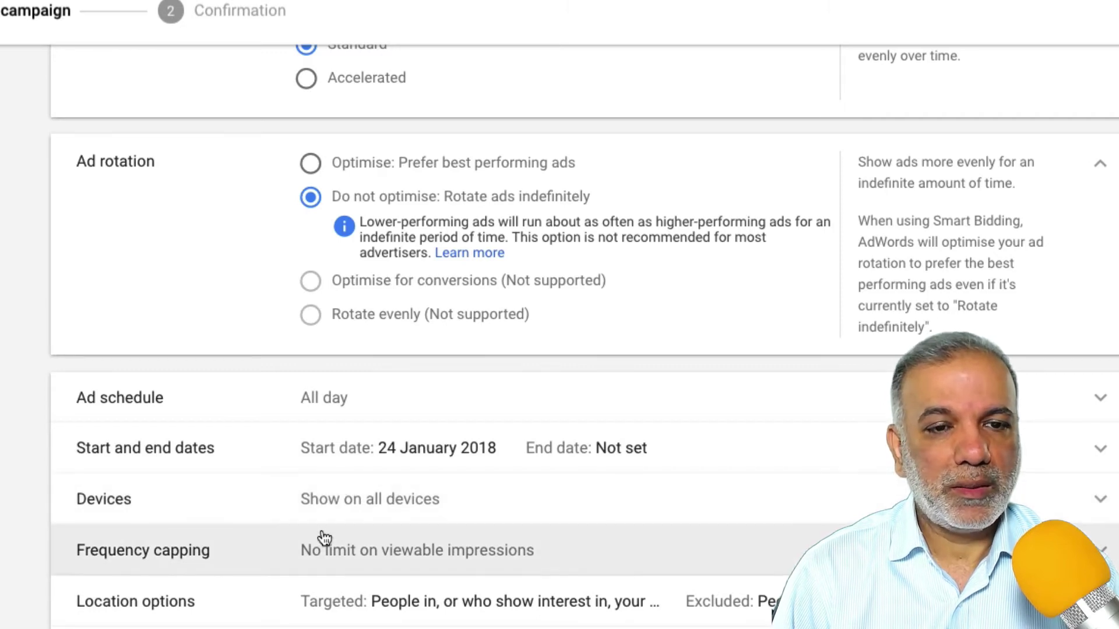
Limit viewable impressions to 3 per day for the campaign
scroll(355, 539, "down", 3)
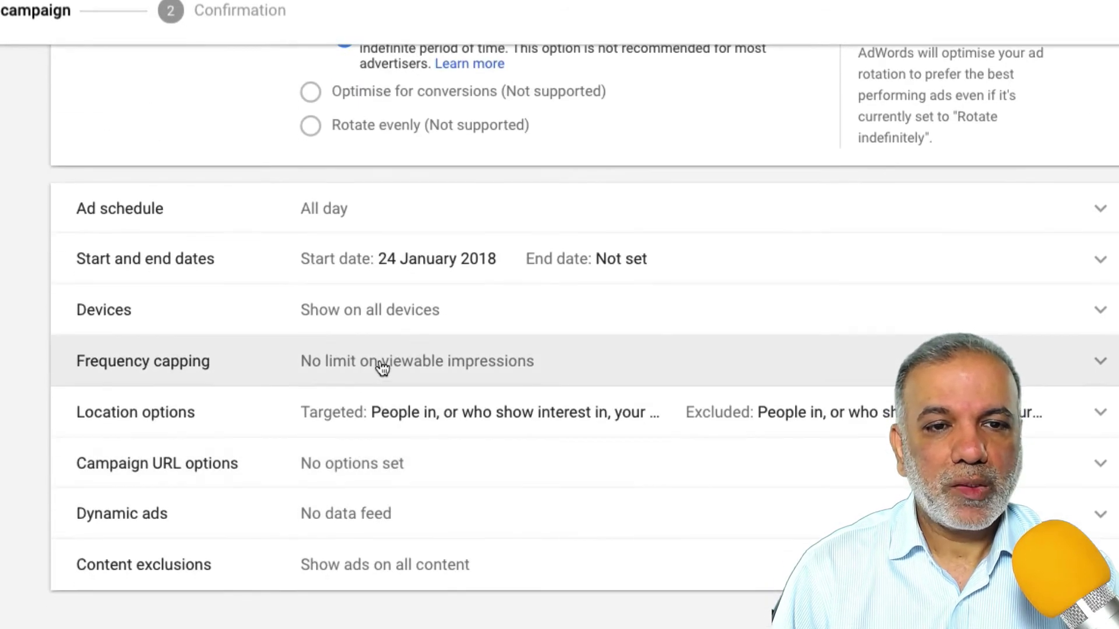
left_click(379, 361)
left_click(370, 446)
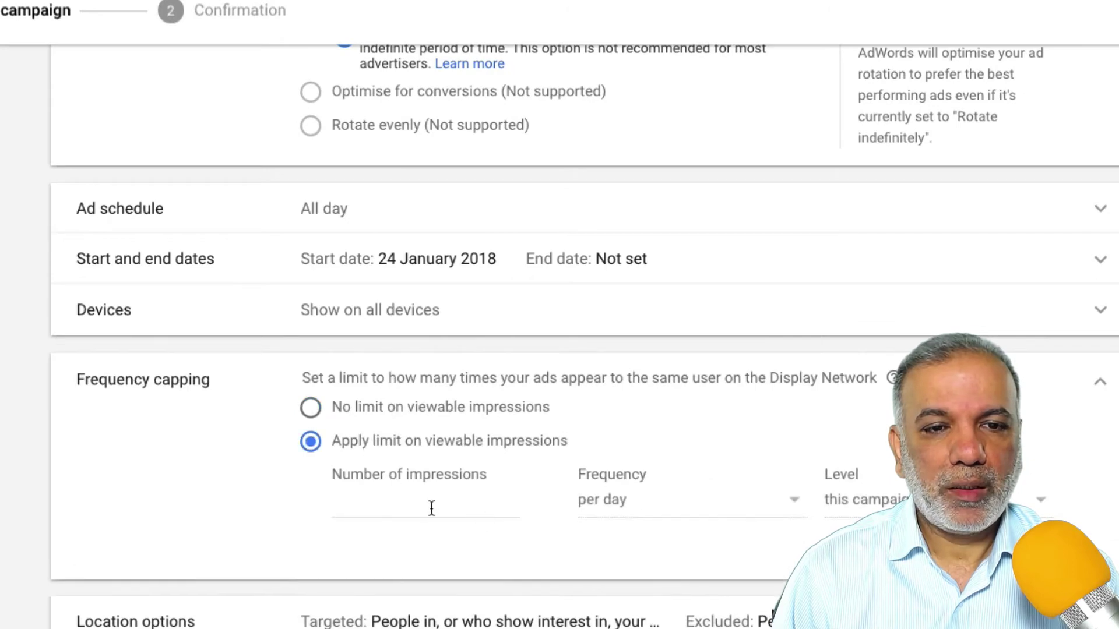
left_click(431, 508)
type("3")
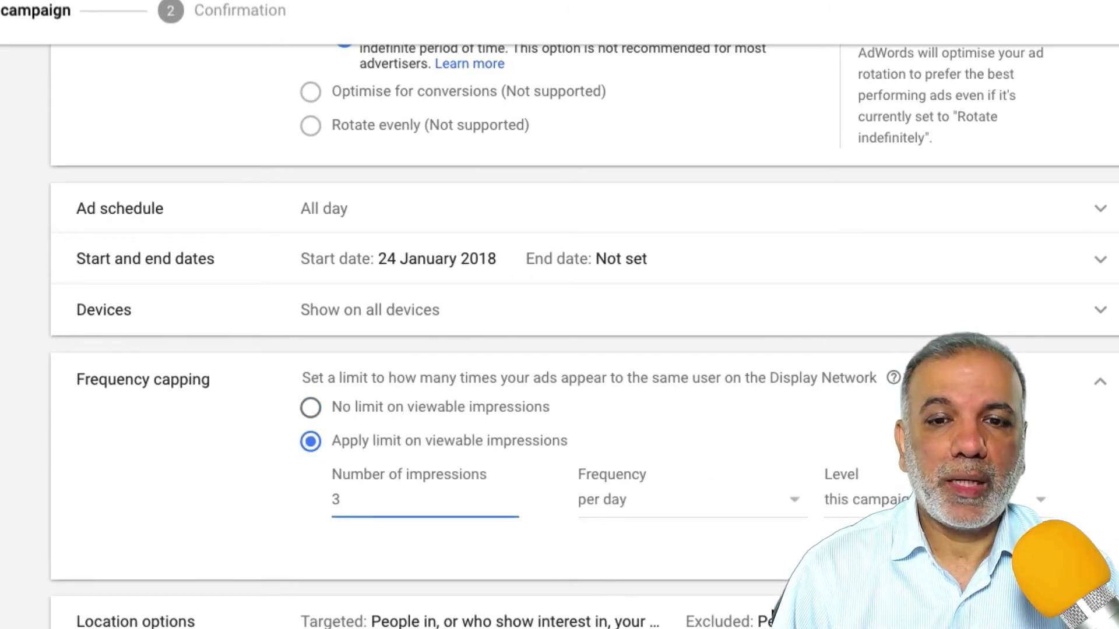
left_click(865, 500)
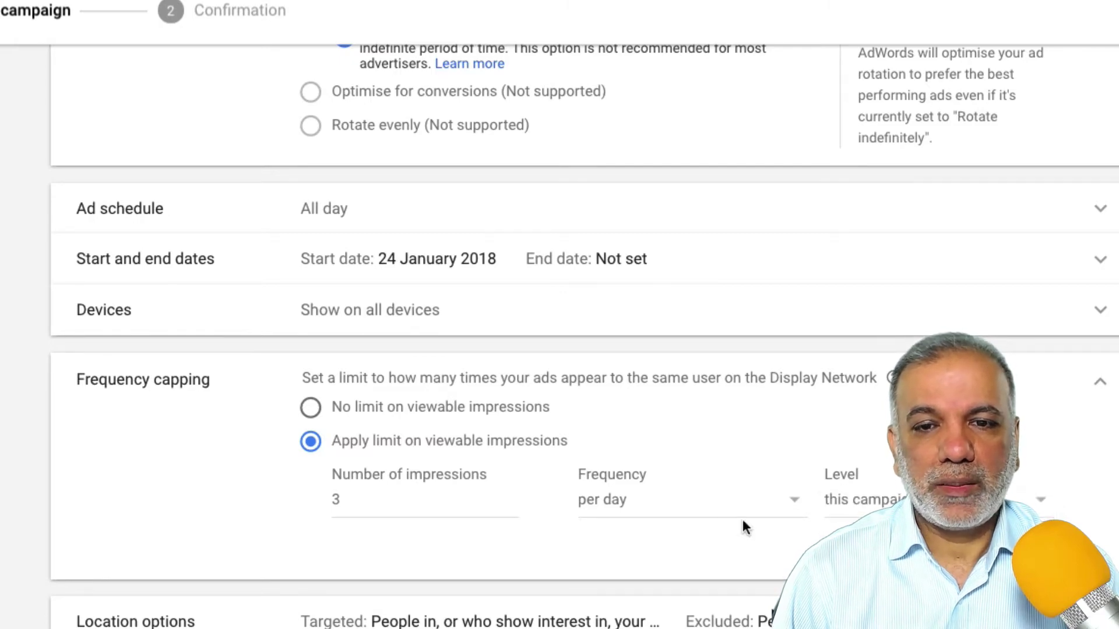
Target and exclude only people actually in the targeted or excluded locations
scroll(706, 527, "down", 3)
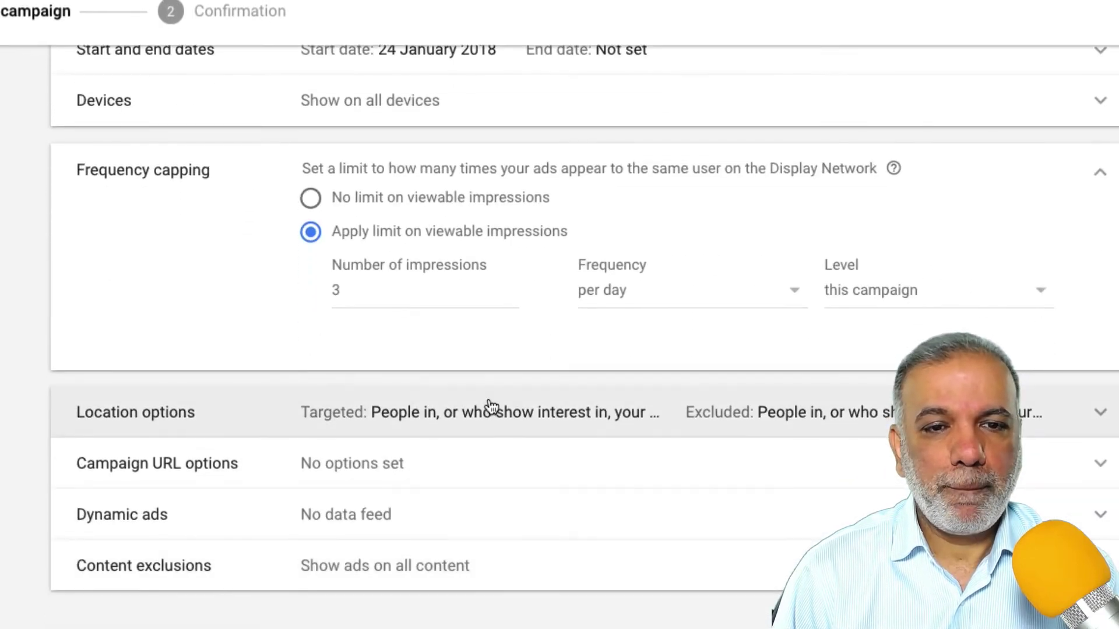
left_click(491, 407)
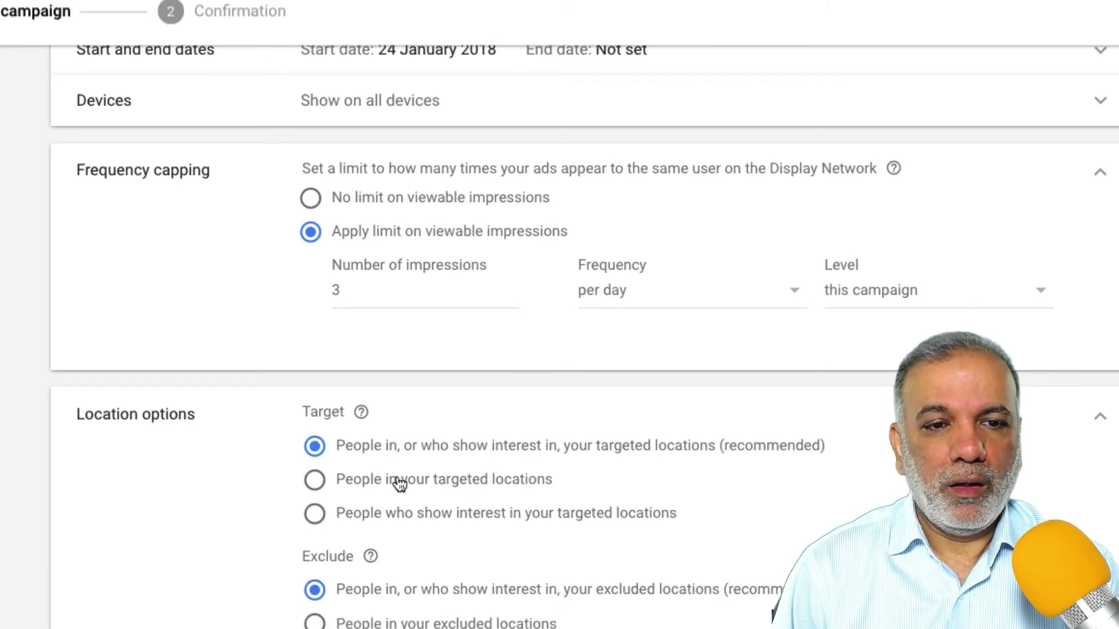
left_click(401, 485)
left_click(434, 621)
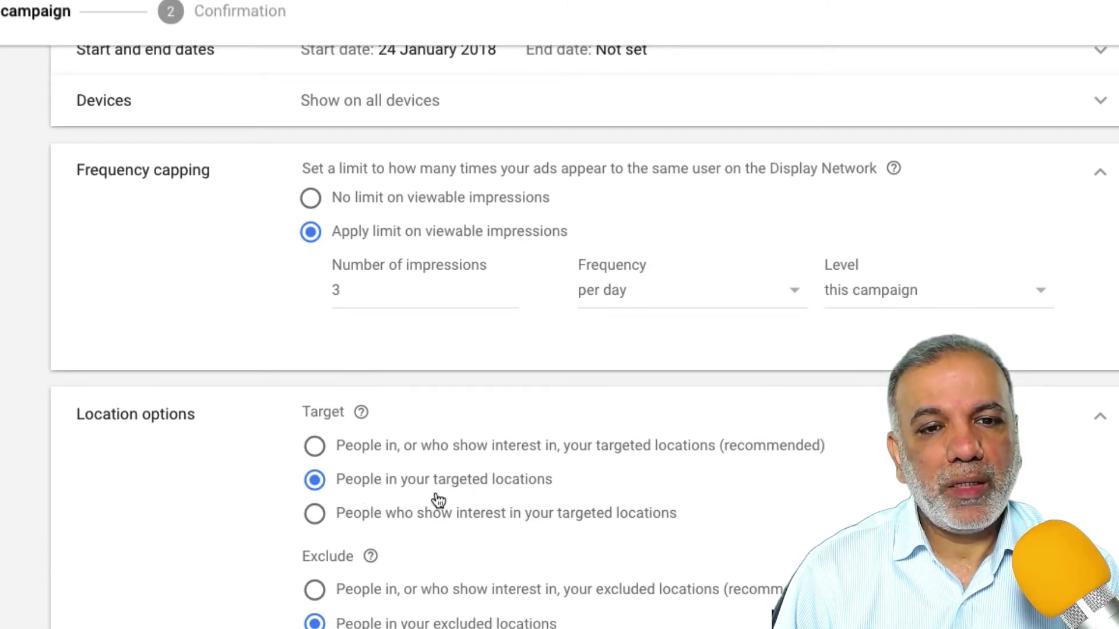
scroll(438, 496, "down", 4)
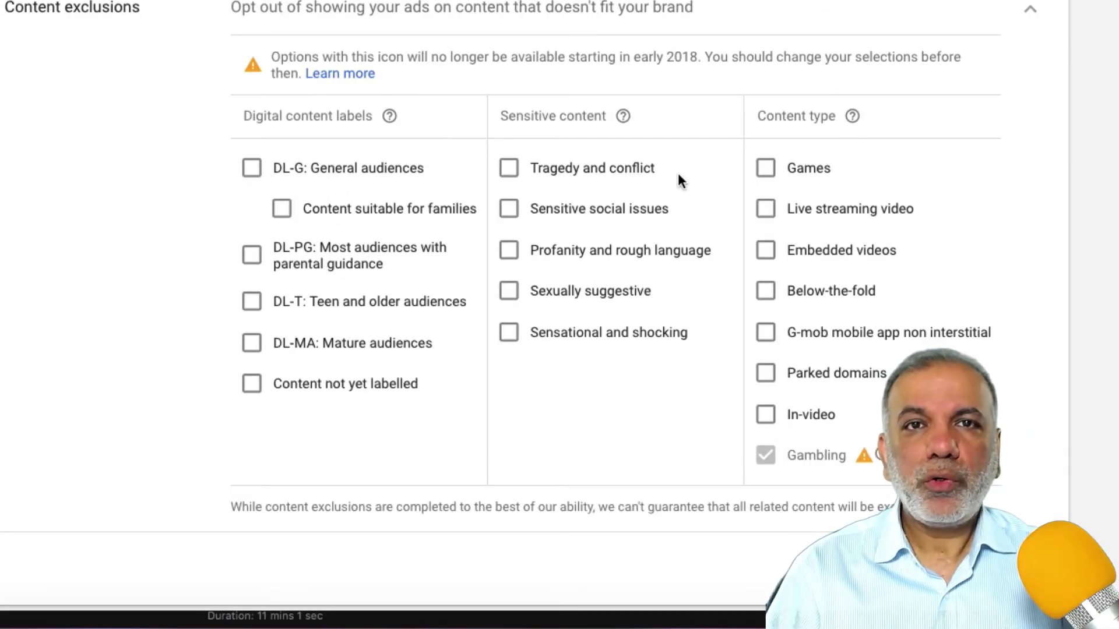
Exclude all five sensitive content categories, from Tragedy and conflict to Sensational and shocking
left_click(510, 171)
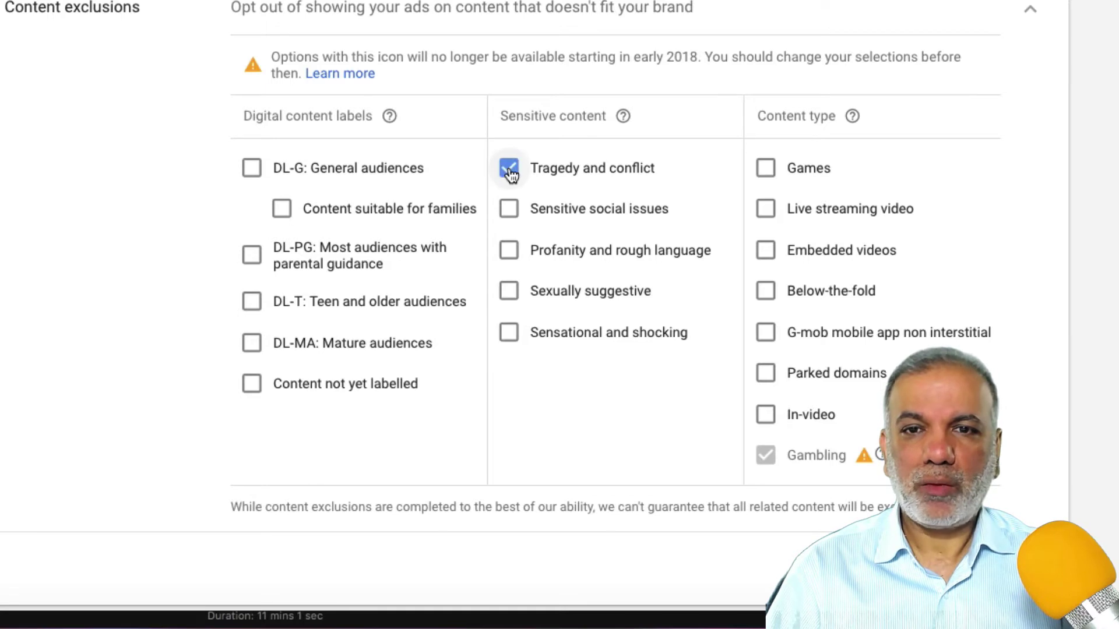
left_click(509, 211)
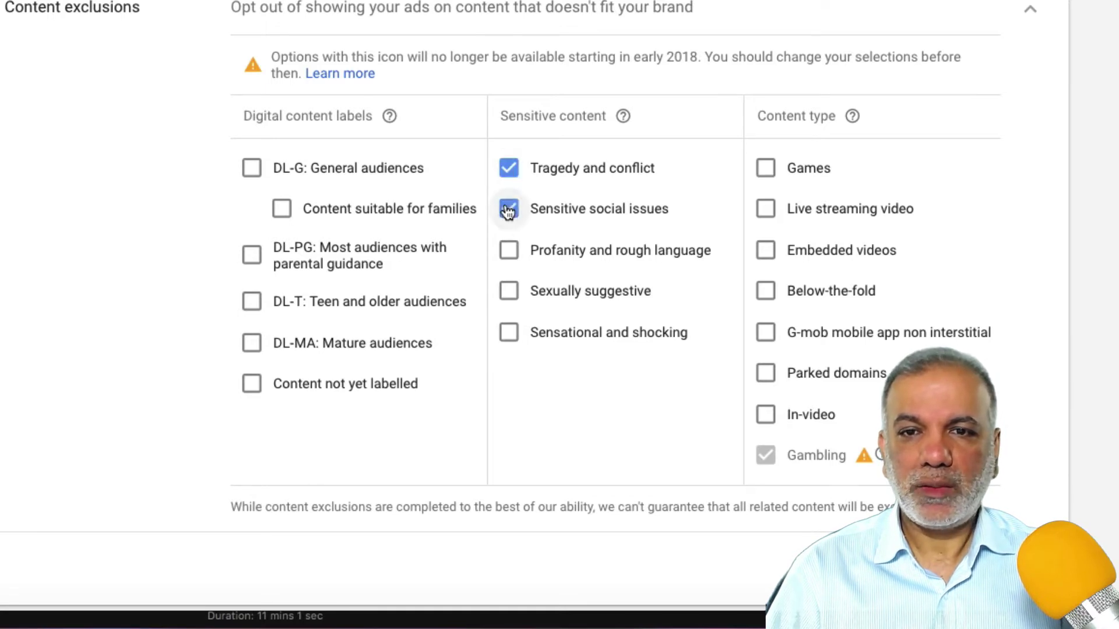
left_click(510, 252)
left_click(508, 293)
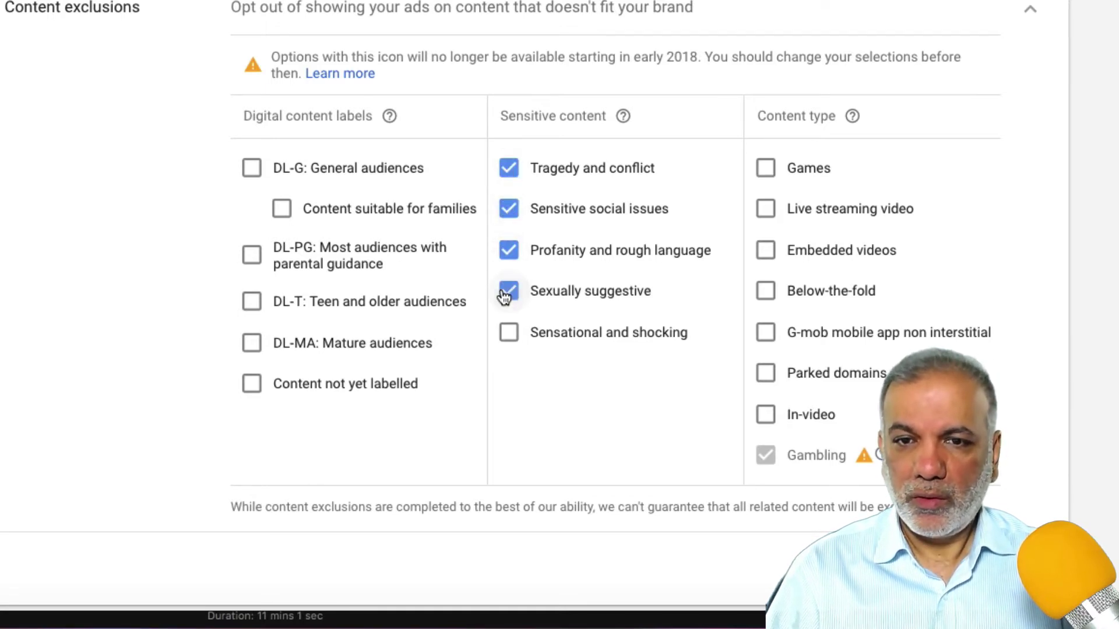
left_click(508, 333)
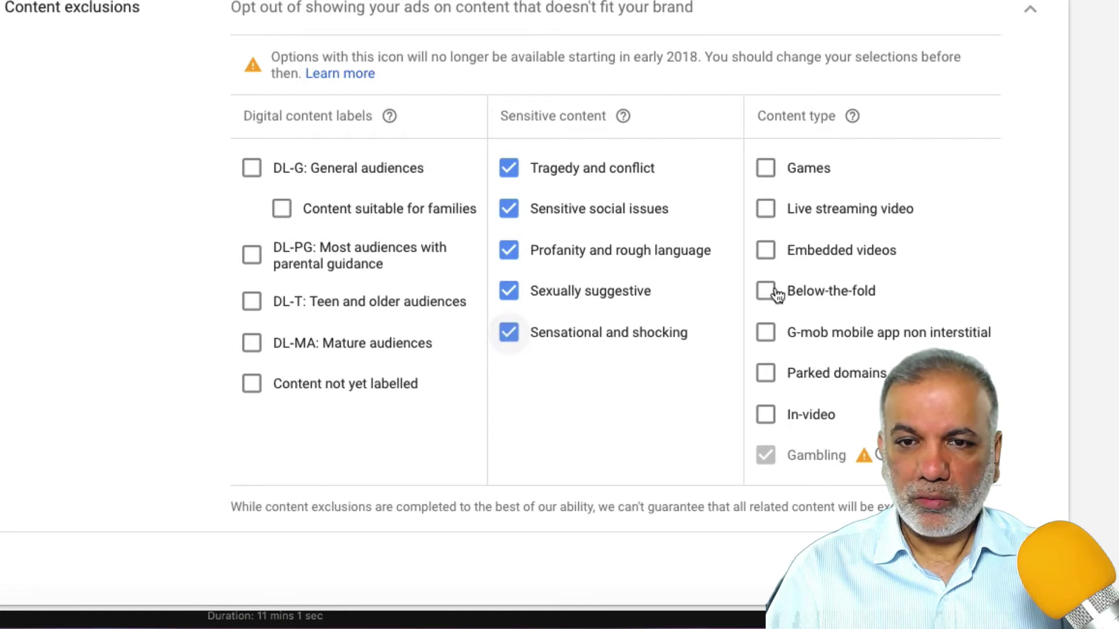
Exclude Games, Live streaming, Embedded videos, G-mob, Parked domains and In-video content types
left_click(765, 168)
left_click(766, 211)
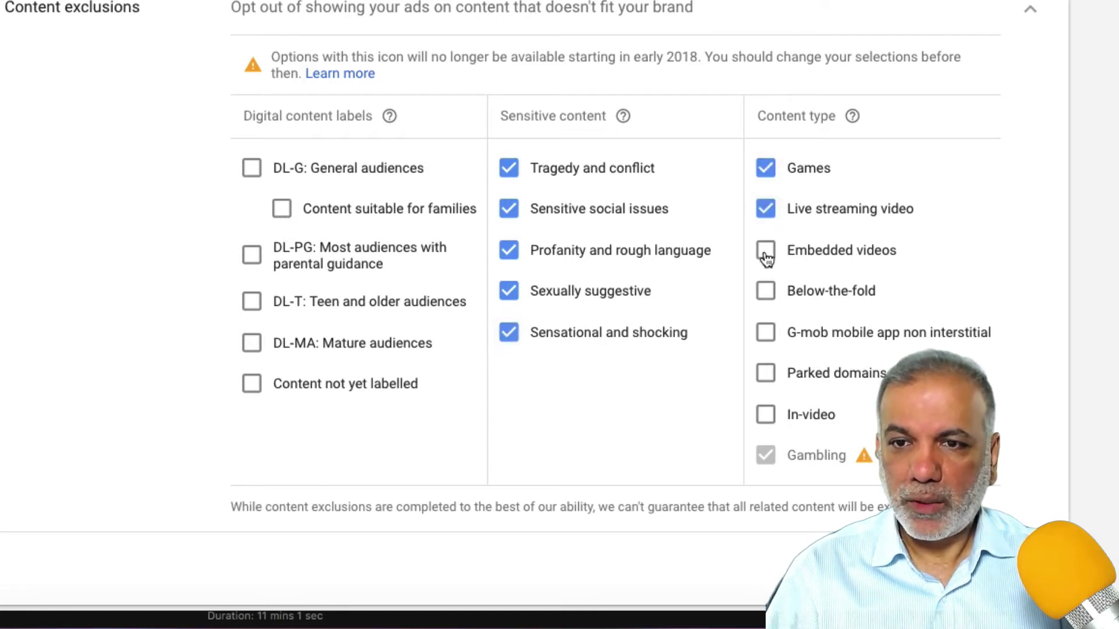
left_click(767, 252)
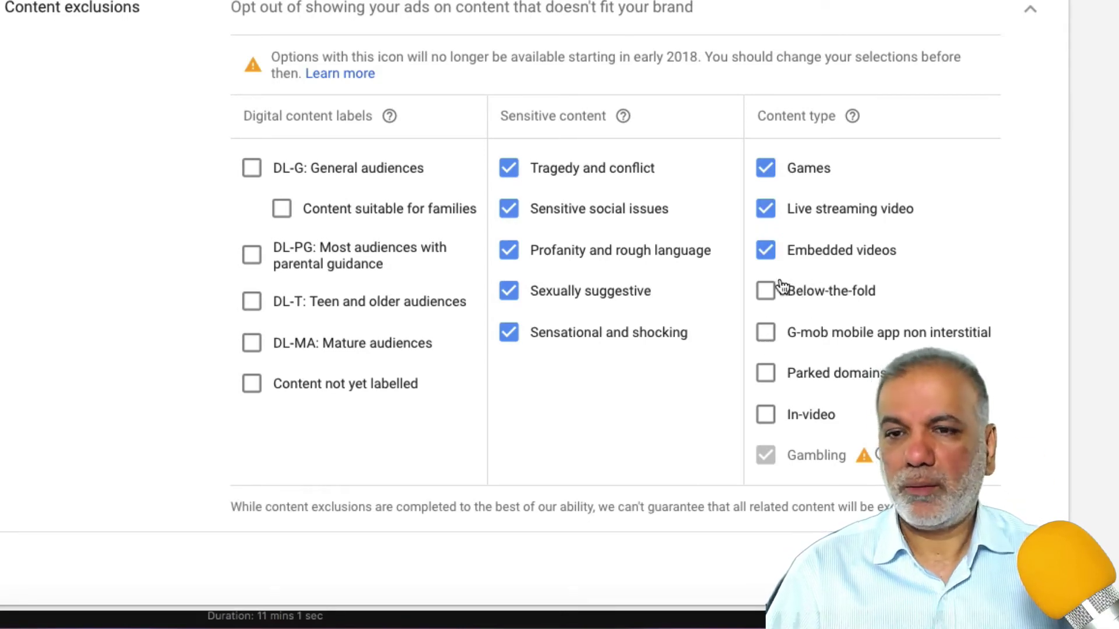
left_click(759, 336)
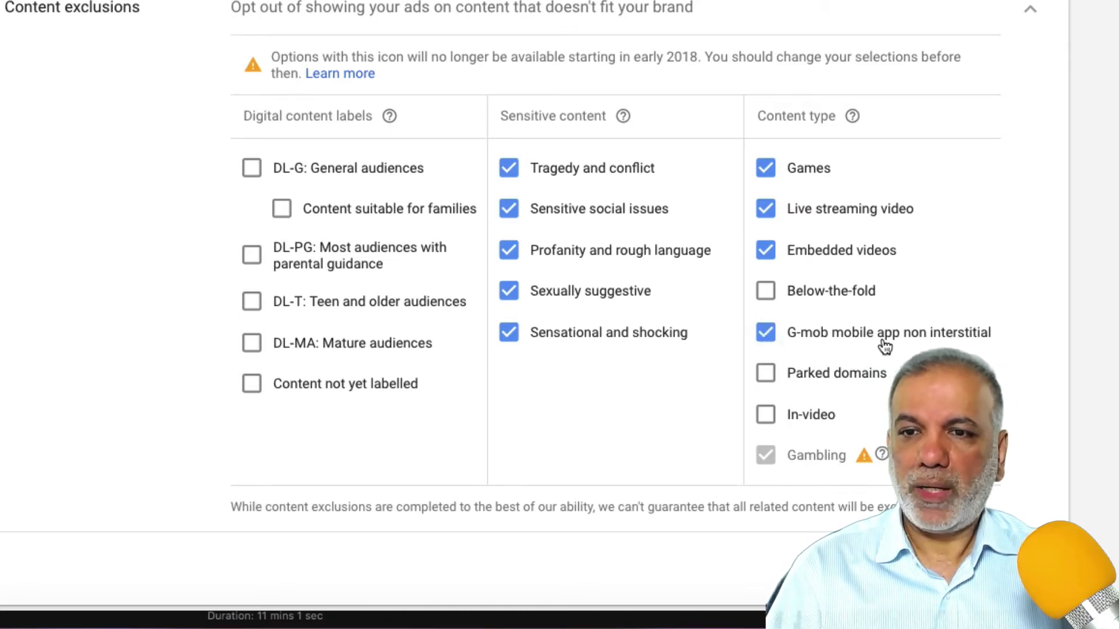
left_click(765, 375)
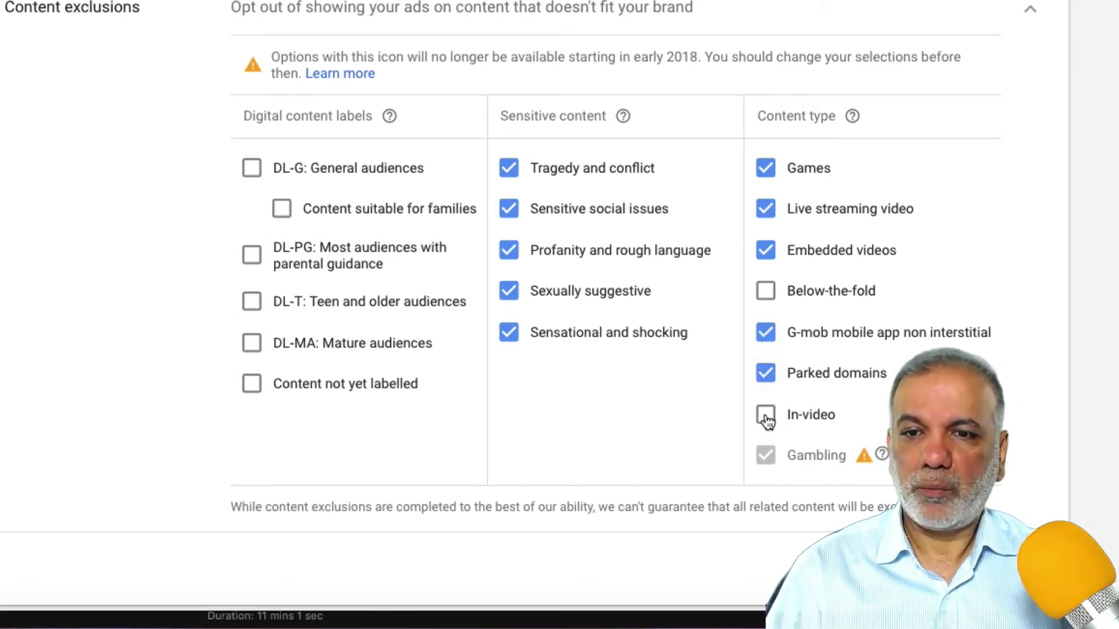
left_click(767, 418)
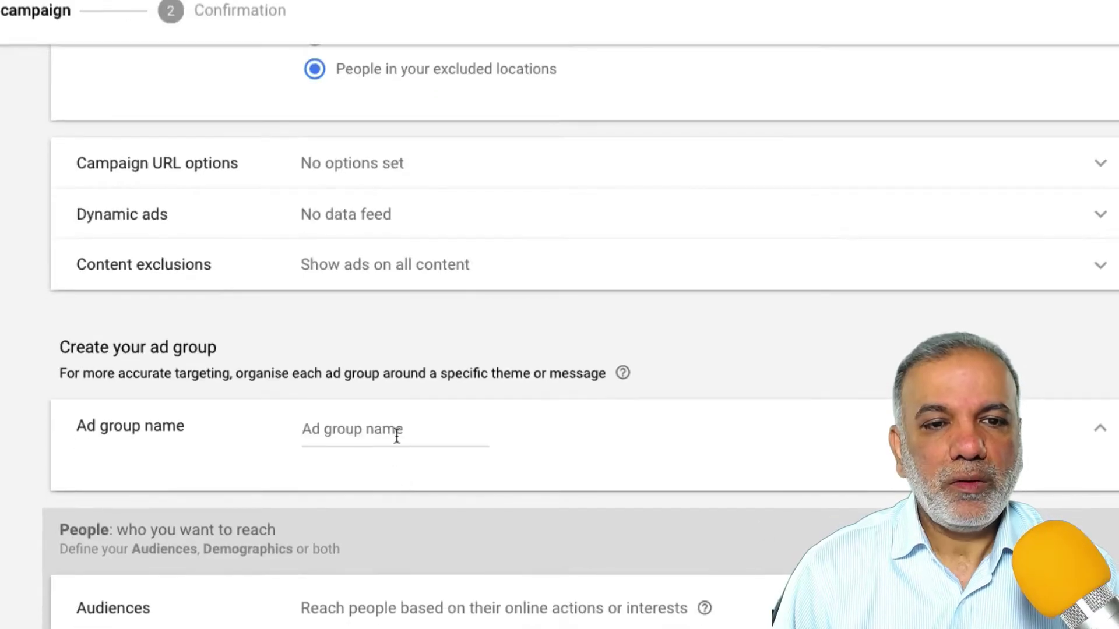
left_click(397, 436)
Enter 'Keyword' in the Ad group name field and confirm it
type("T")
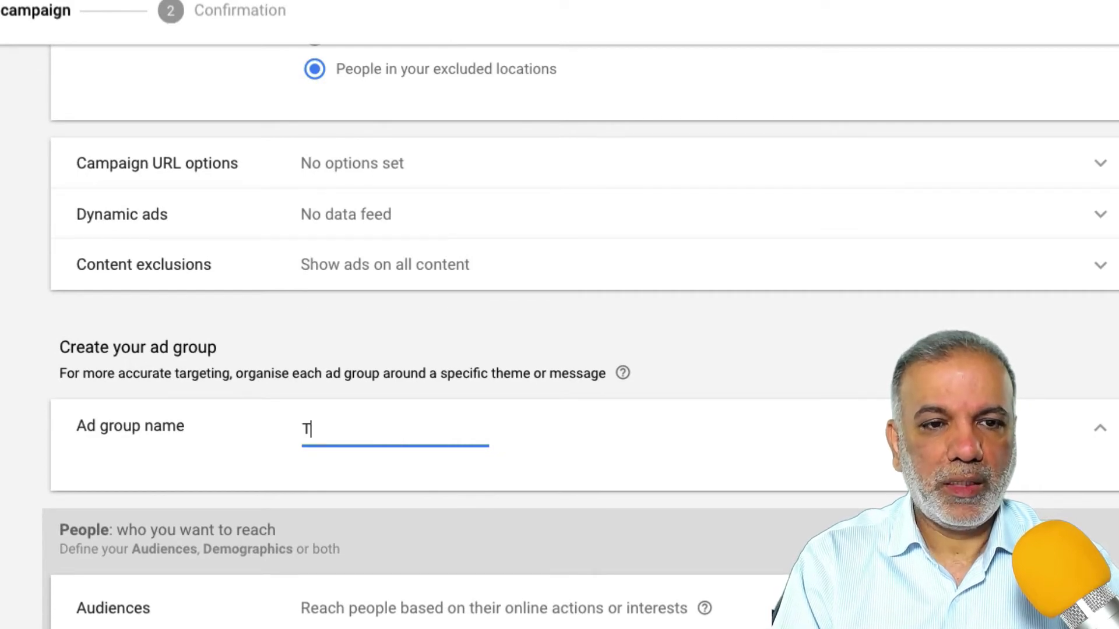
key("BackSpace")
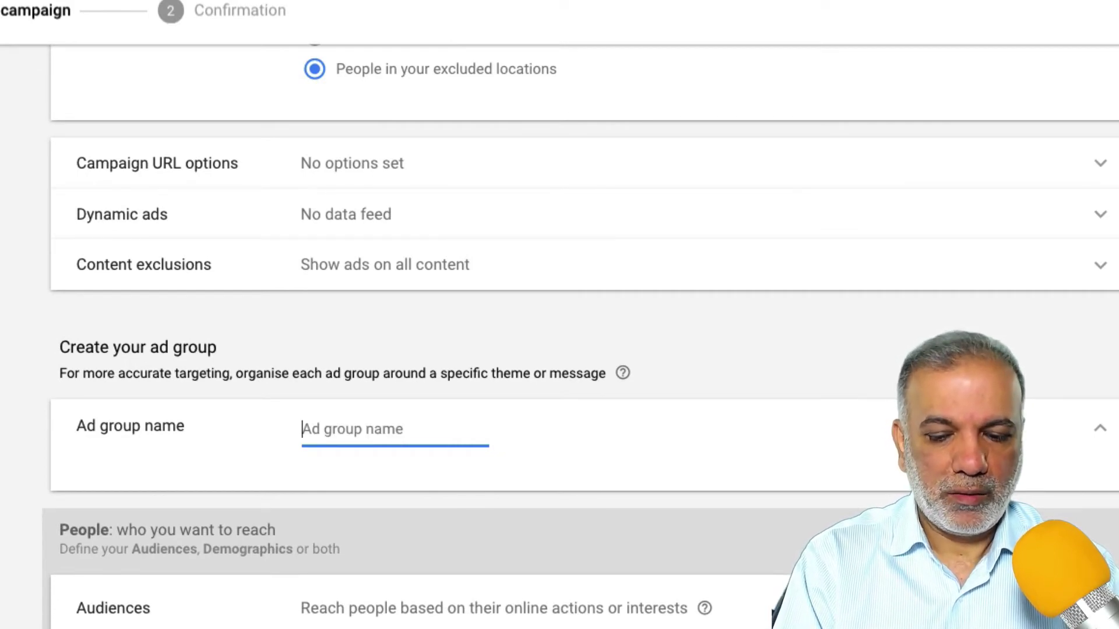
type("Keyword")
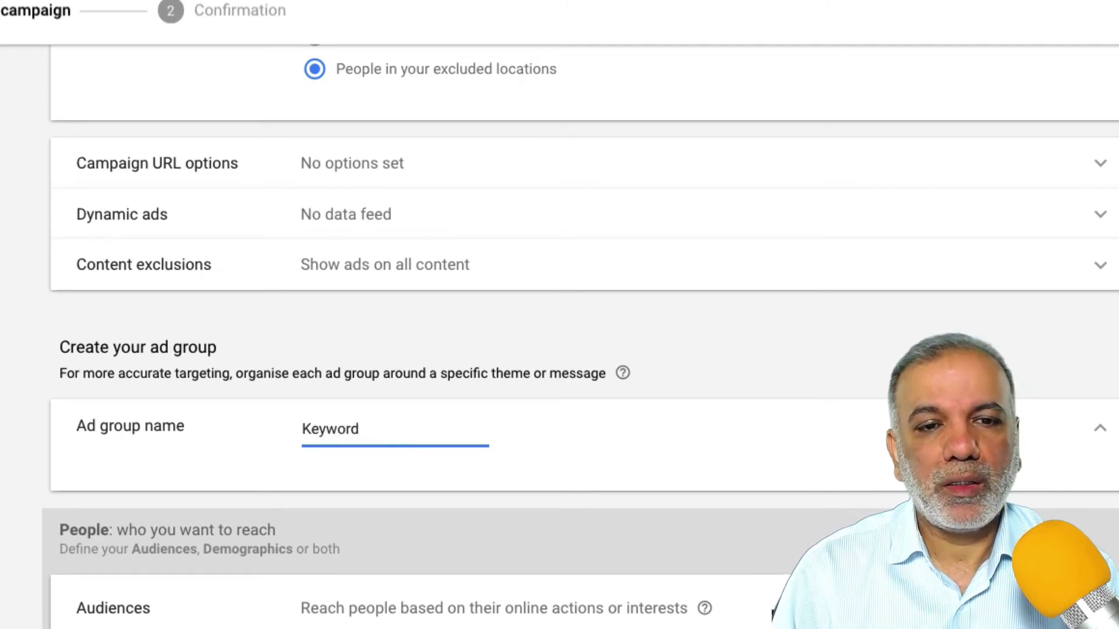
left_click(301, 420)
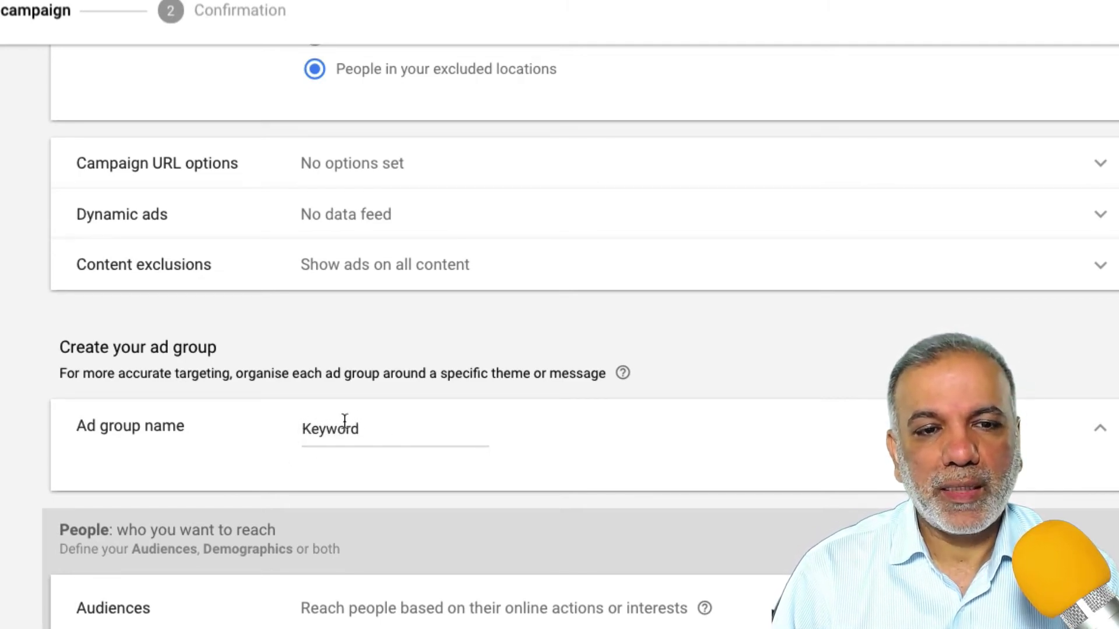
scroll(355, 413, "down", 5)
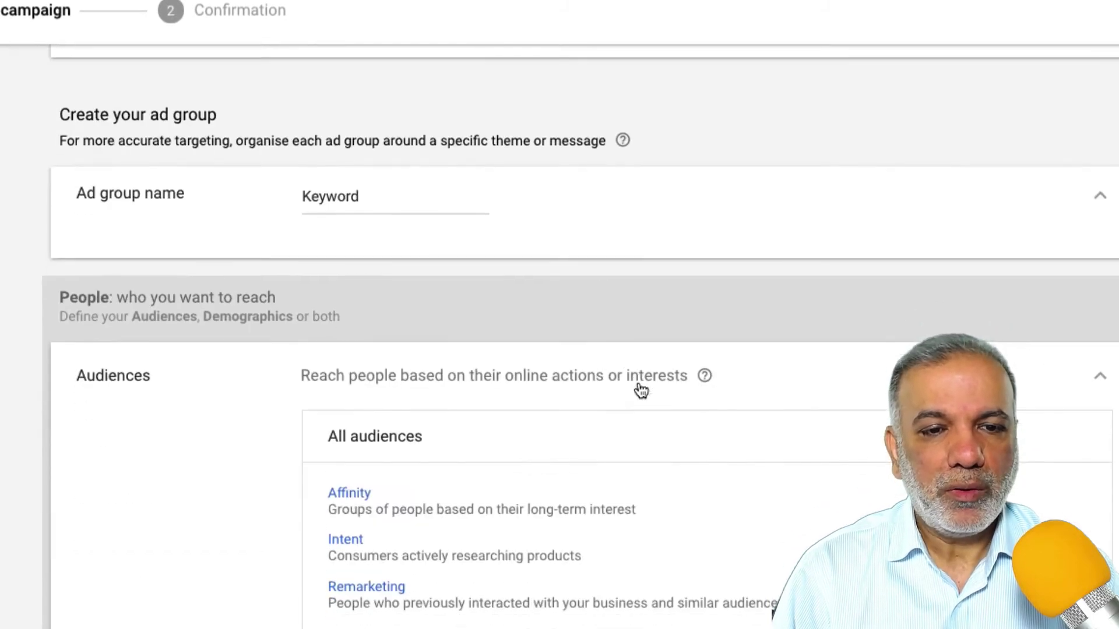
scroll(644, 380, "down", 1)
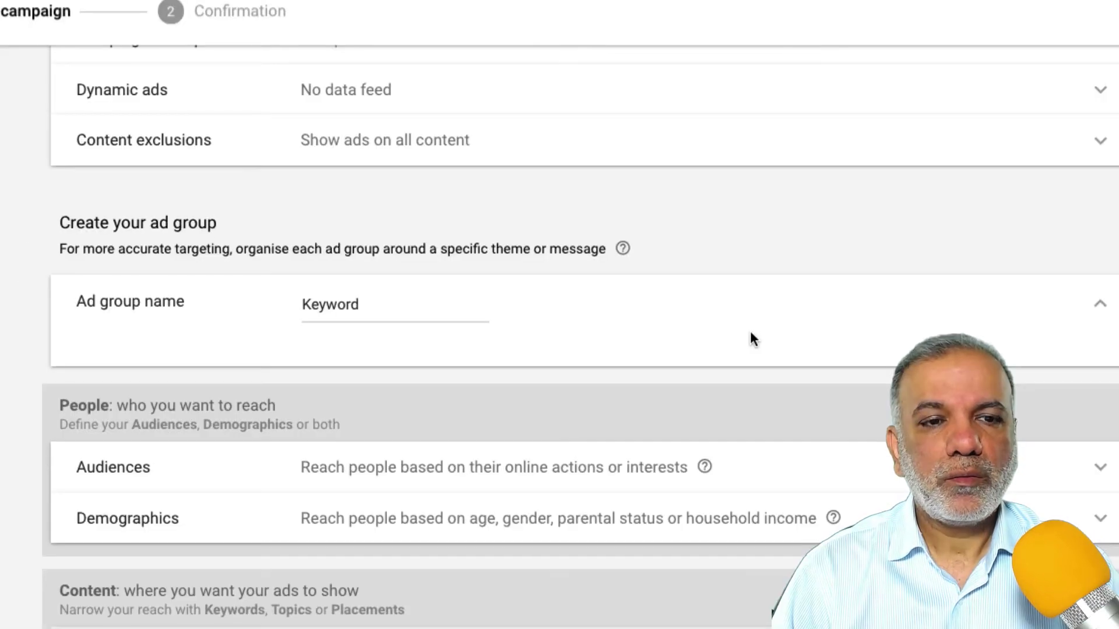
Add keyword targeting for google adwords, pay per click and ppc
scroll(750, 332, "down", 3)
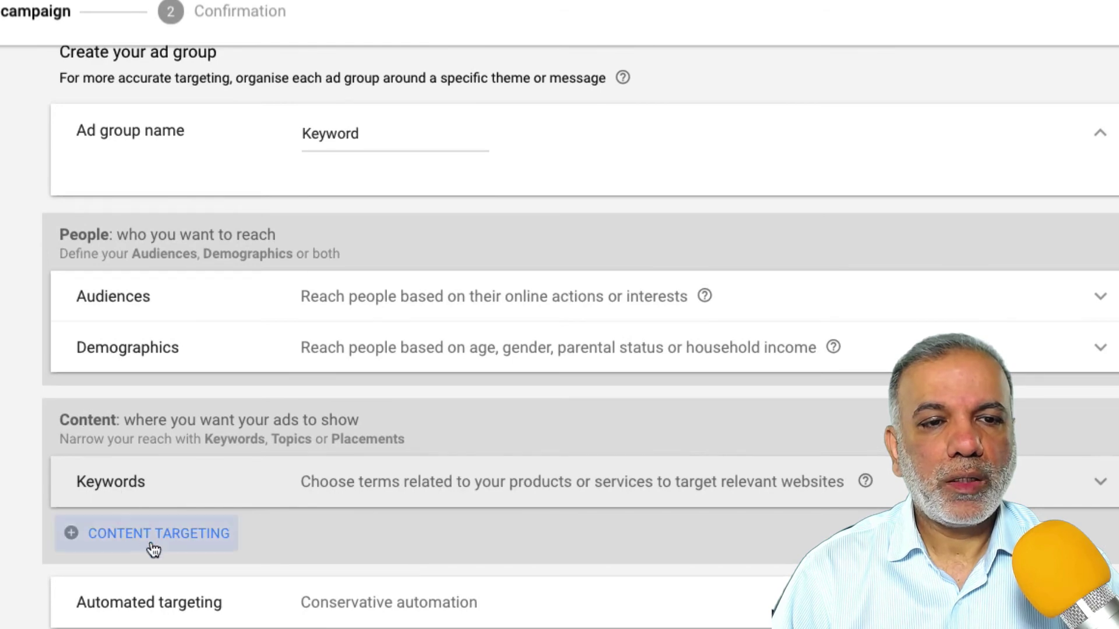
left_click(122, 534)
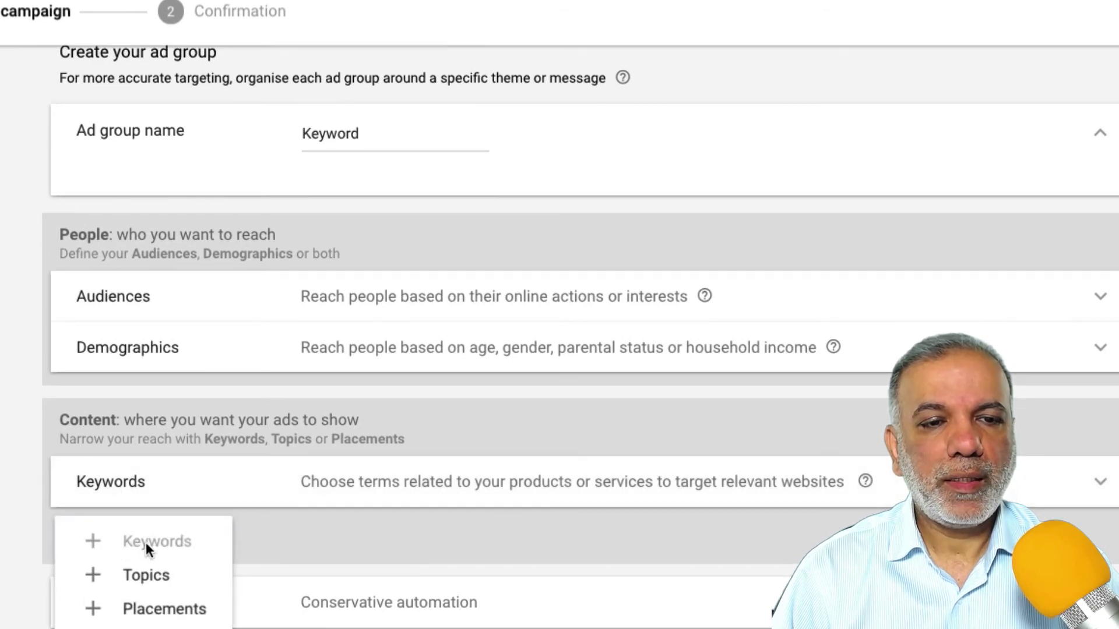
left_click(152, 491)
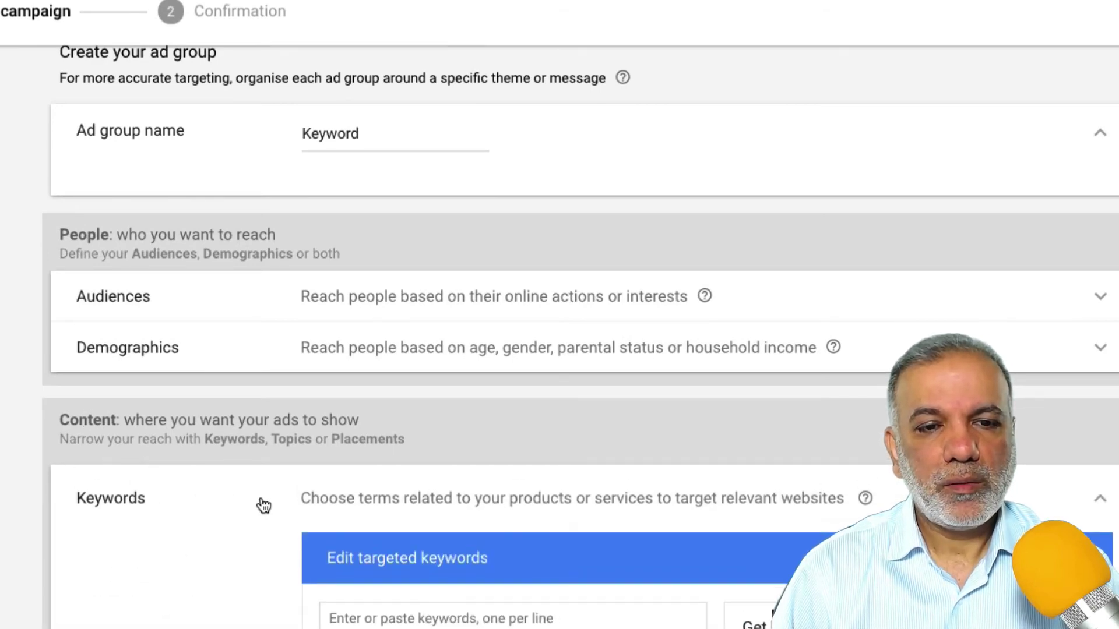
scroll(260, 498, "down", 3)
left_click(431, 460)
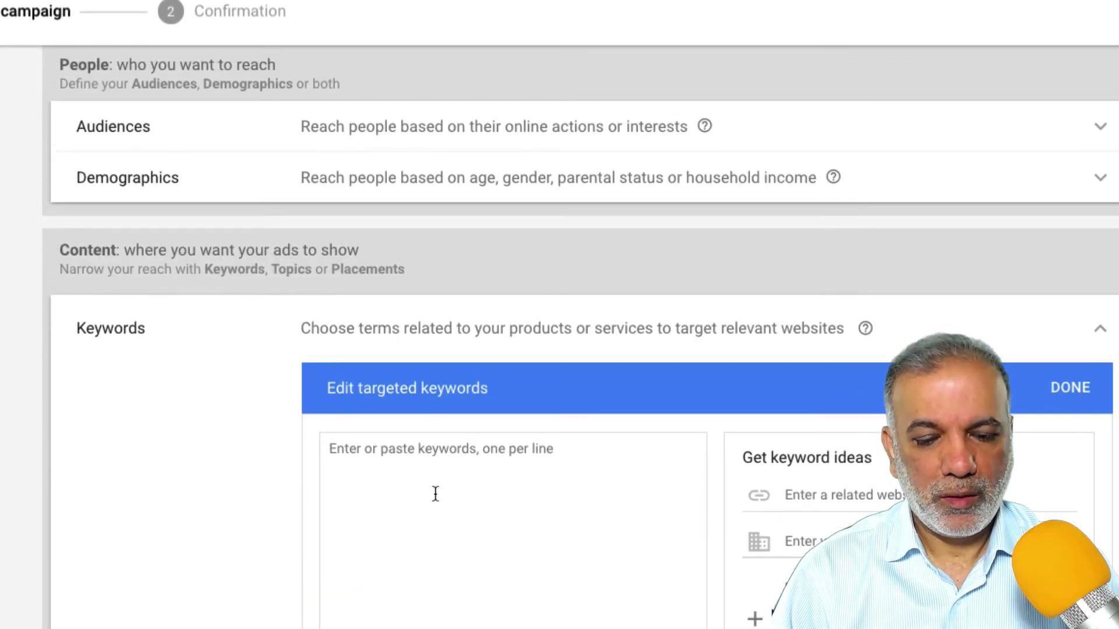
type("google adwords pay per click ppc")
scroll(492, 551, "down", 6)
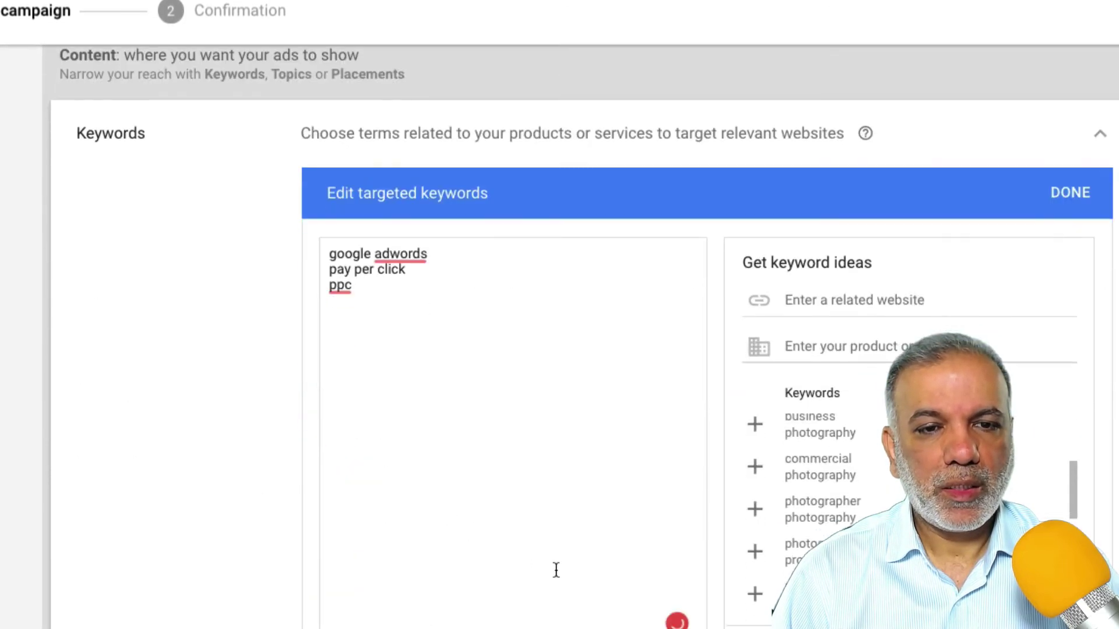
scroll(535, 604, "up", 4)
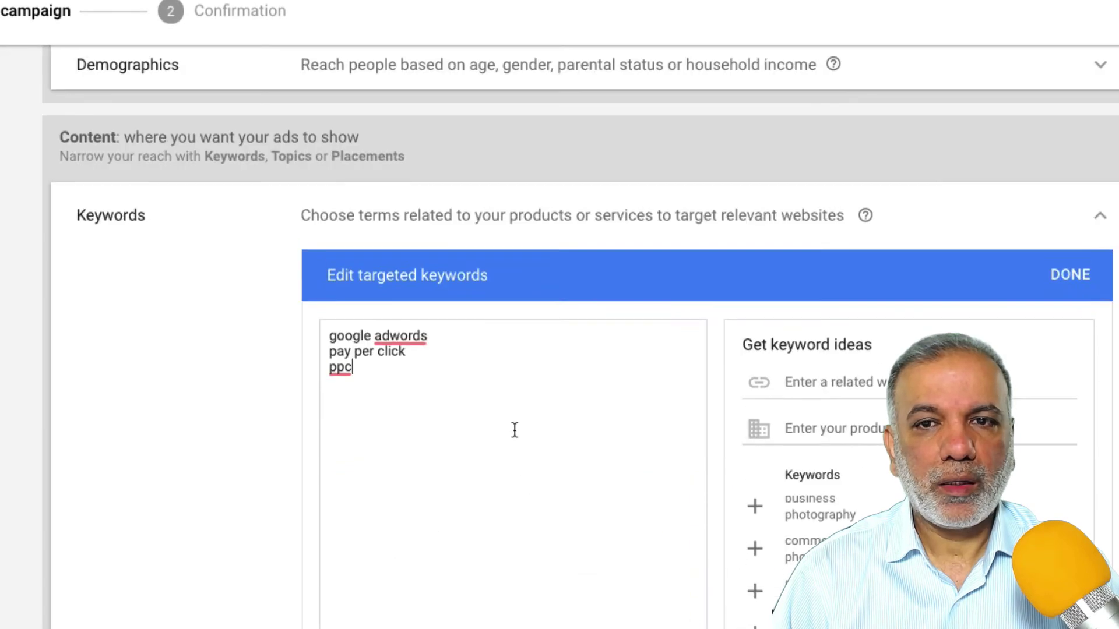
left_click(1070, 279)
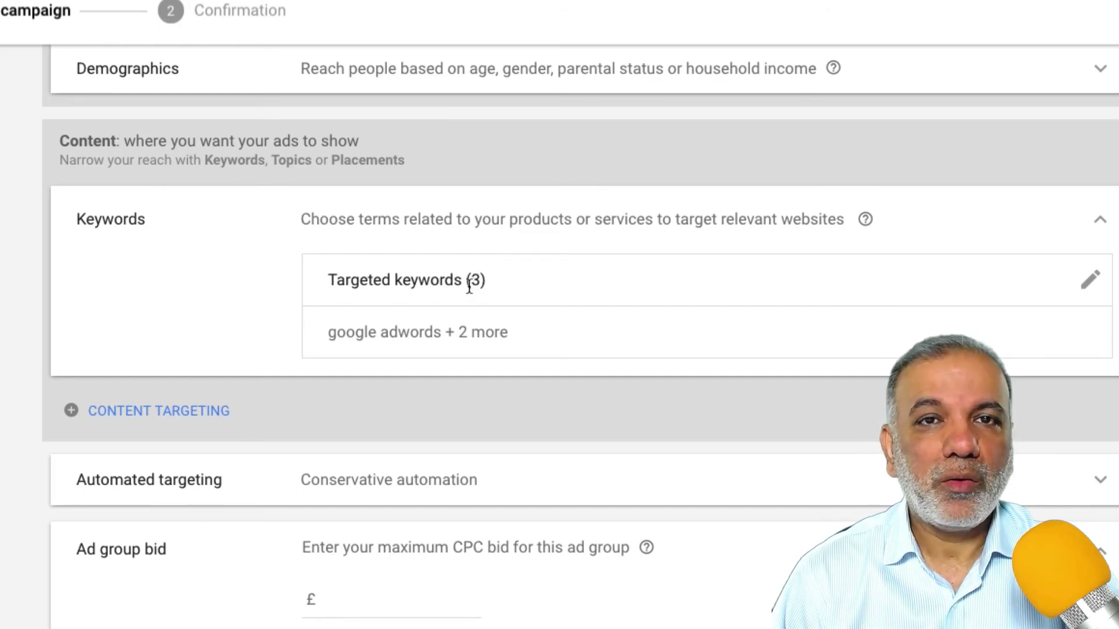
Set the ad group's maximum CPC bid to £2.00
scroll(502, 301, "down", 2)
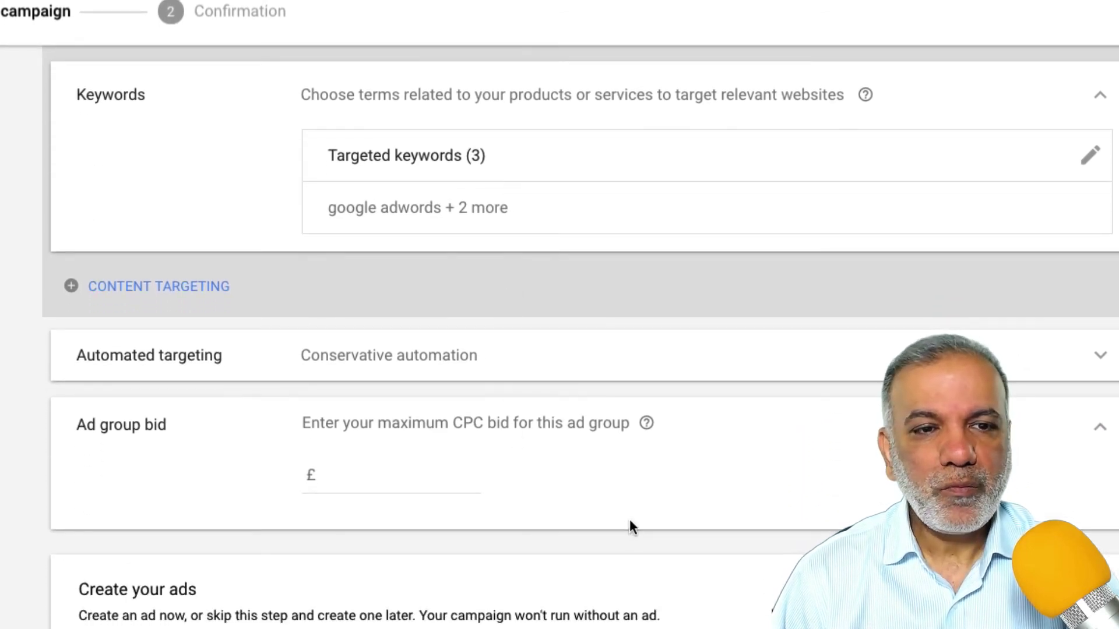
left_click(390, 480)
type("2.00")
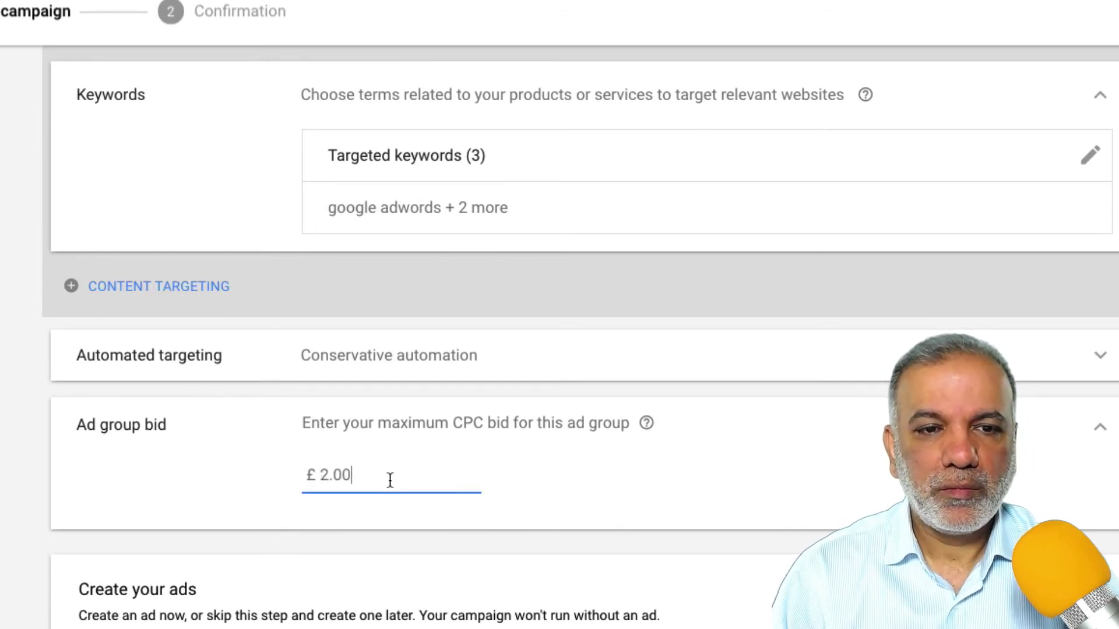
Start a new uploaded display ad, opening and closing the banner file browser without selecting files
scroll(480, 446, "down", 2)
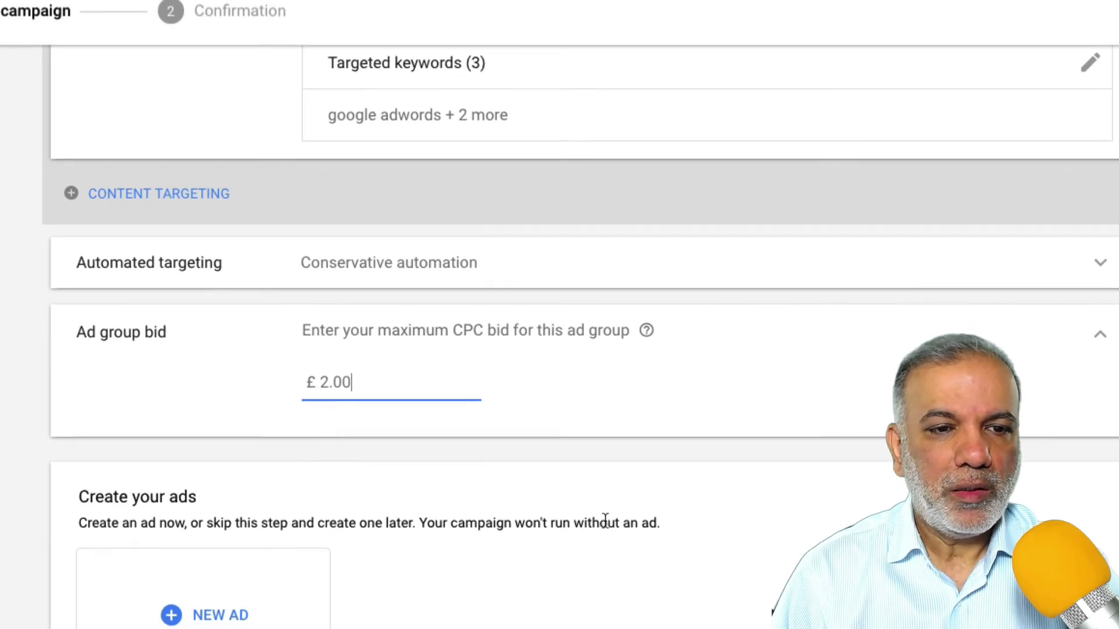
scroll(606, 520, "down", 1)
left_click(185, 532)
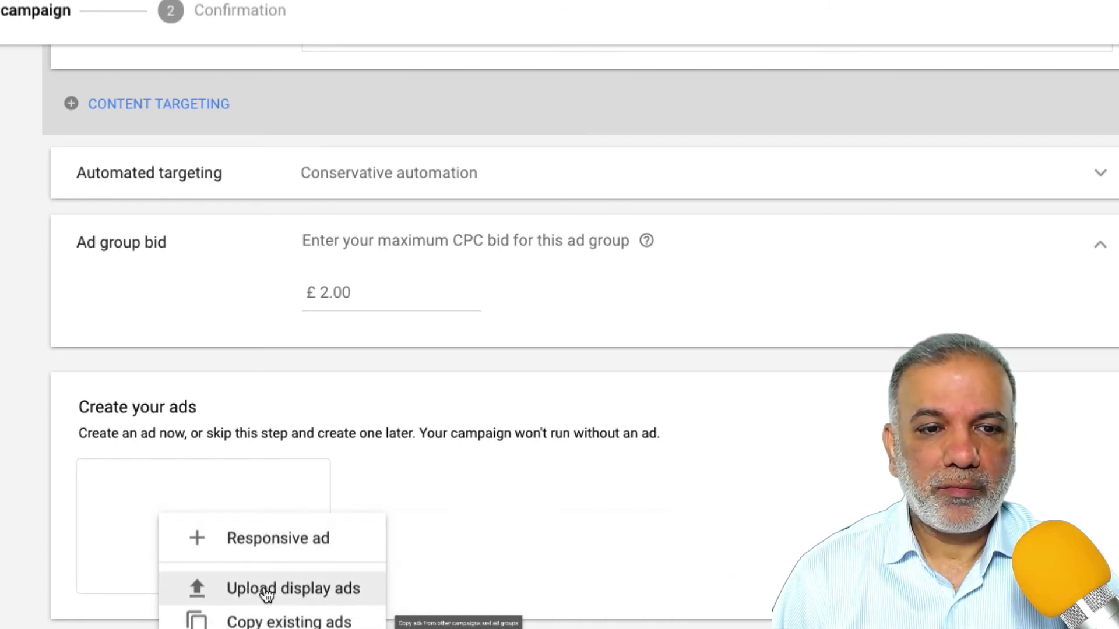
key("Escape")
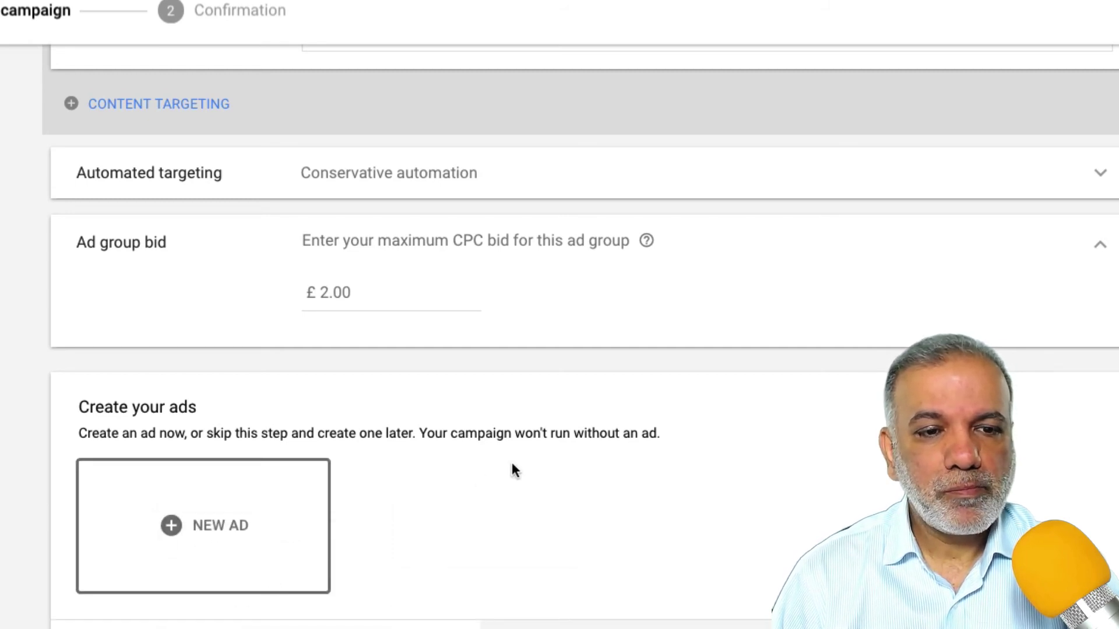
scroll(512, 469, "down", 5)
scroll(510, 470, "down", 4)
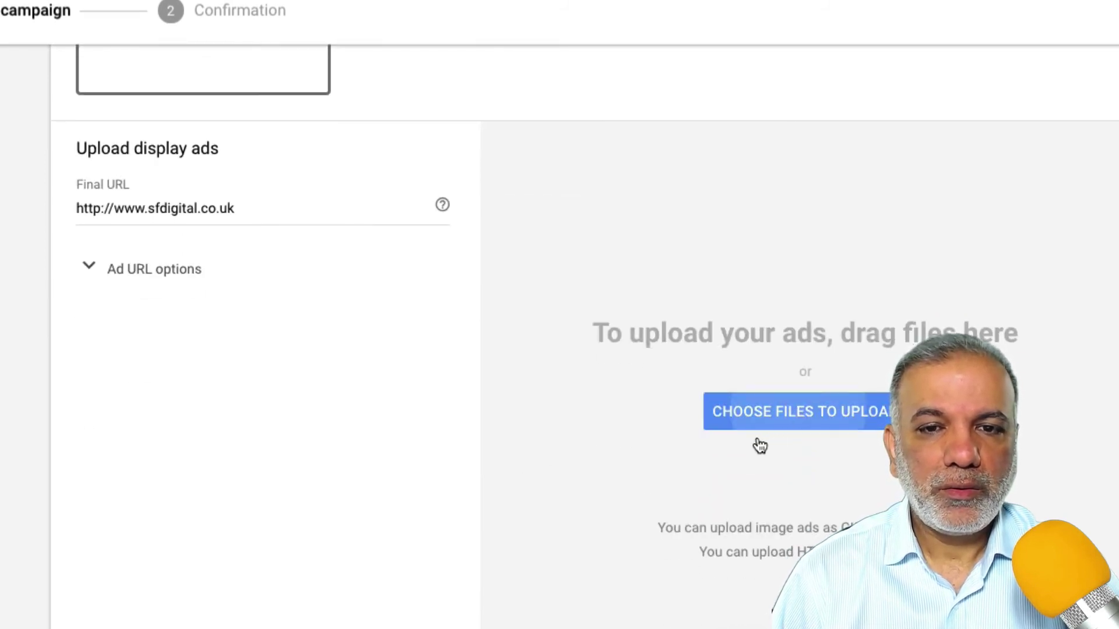
left_click(844, 425)
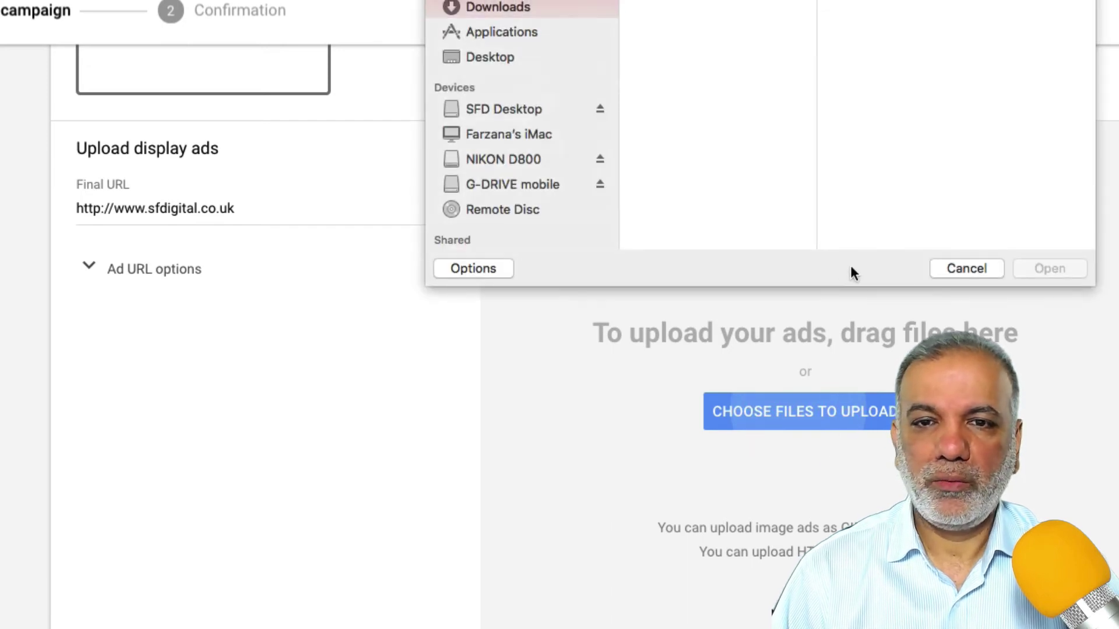
left_click(965, 268)
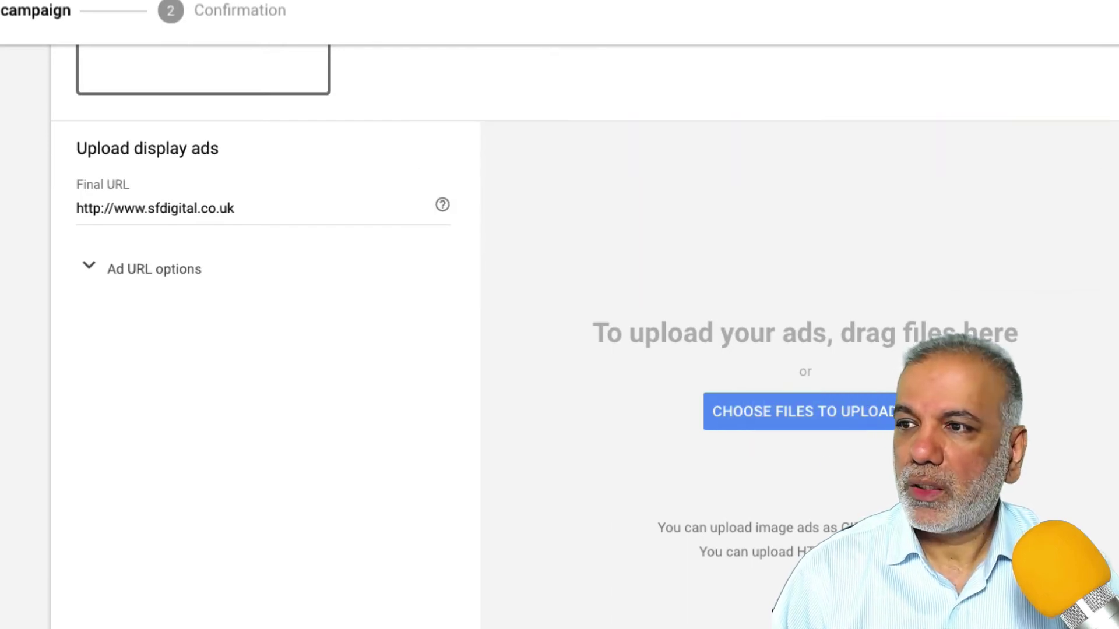
In Finder's Adwords Banner Ads folder, preview banners 300x250-1.jpg through 300x250-9.jpg
key("super+Tab")
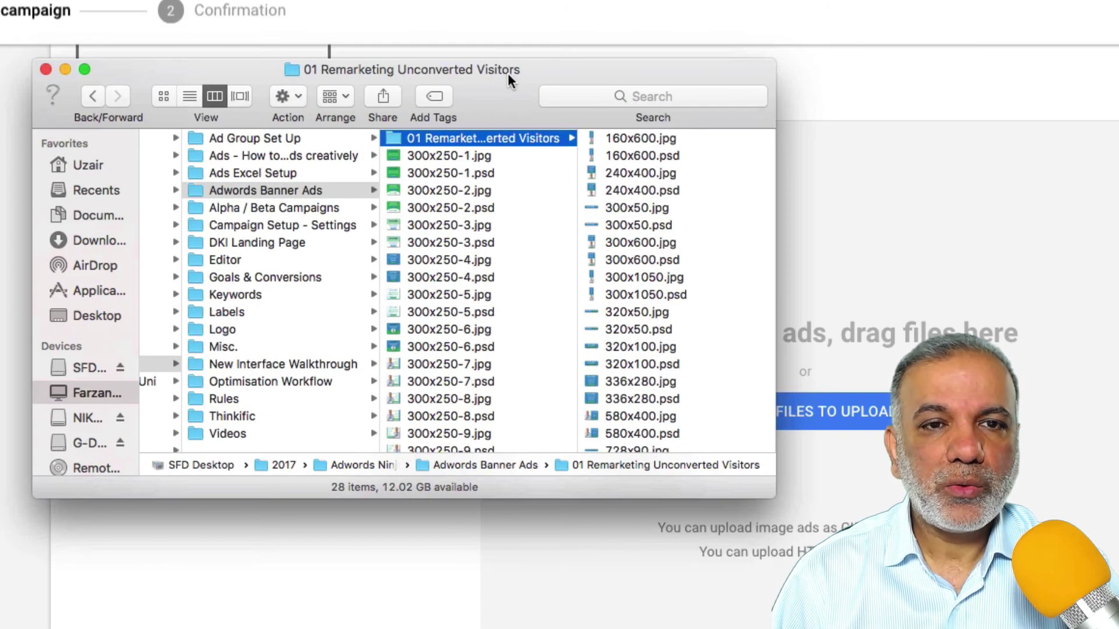
left_click(435, 155)
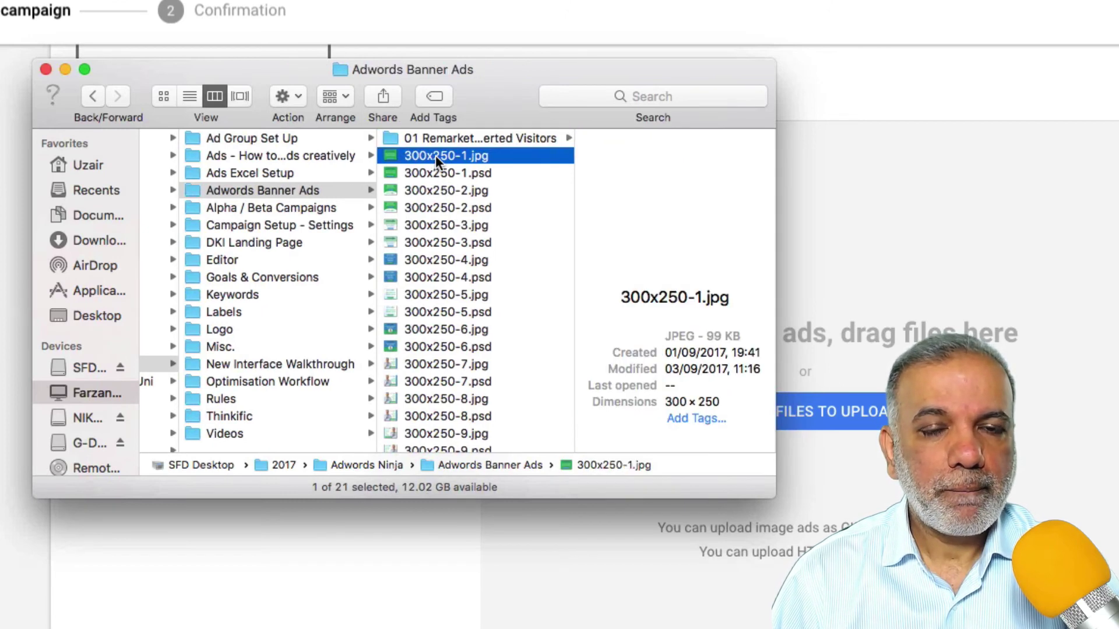
left_click(427, 187)
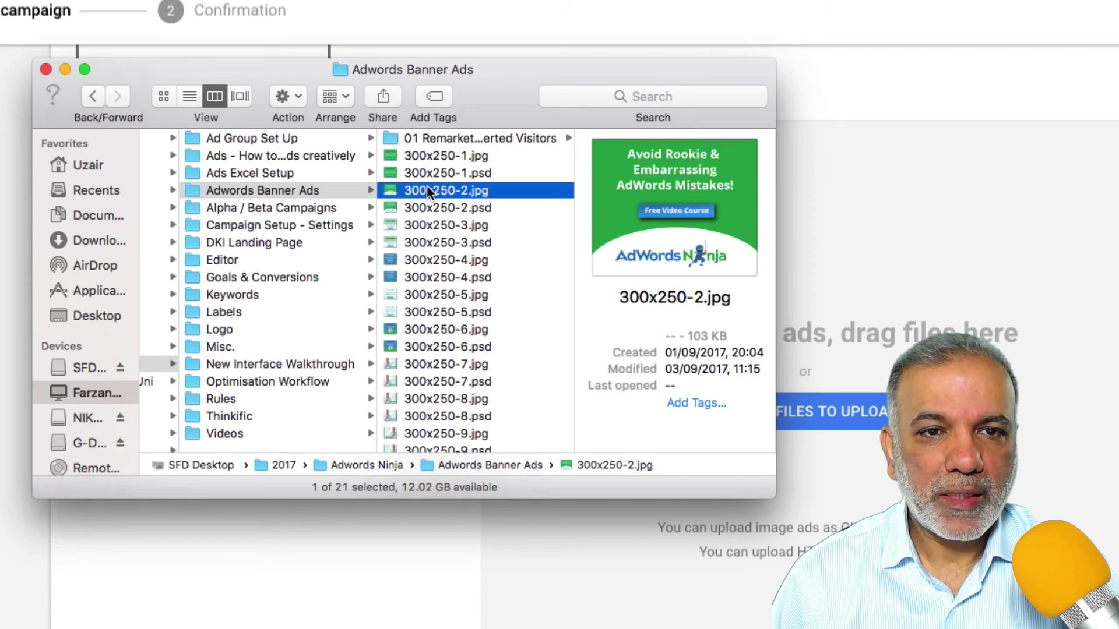
left_click(428, 225)
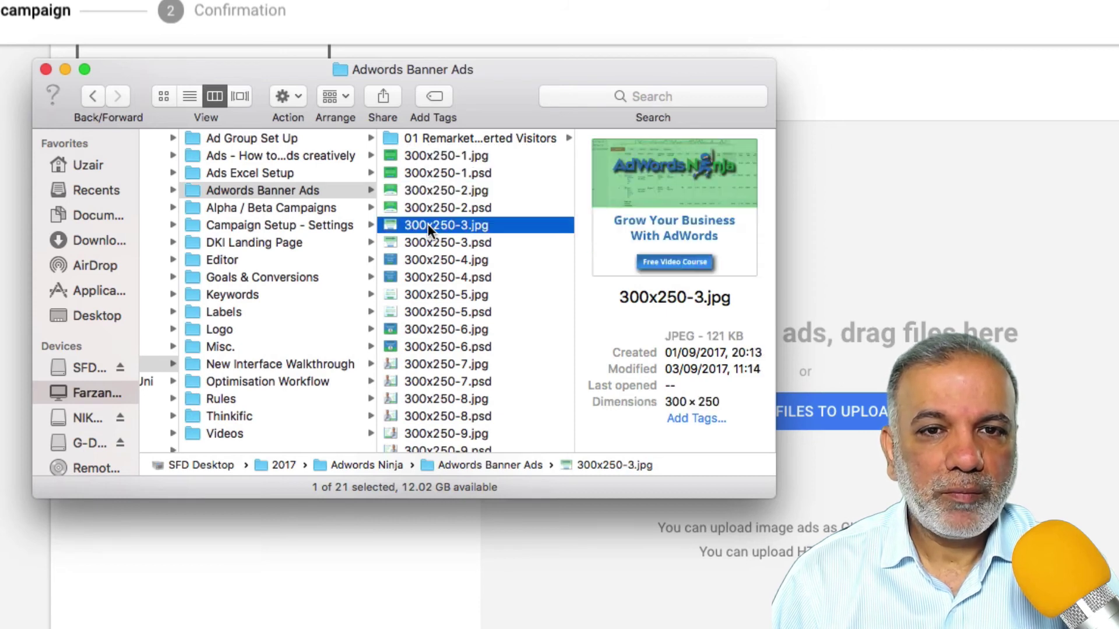
left_click(427, 260)
left_click(421, 293)
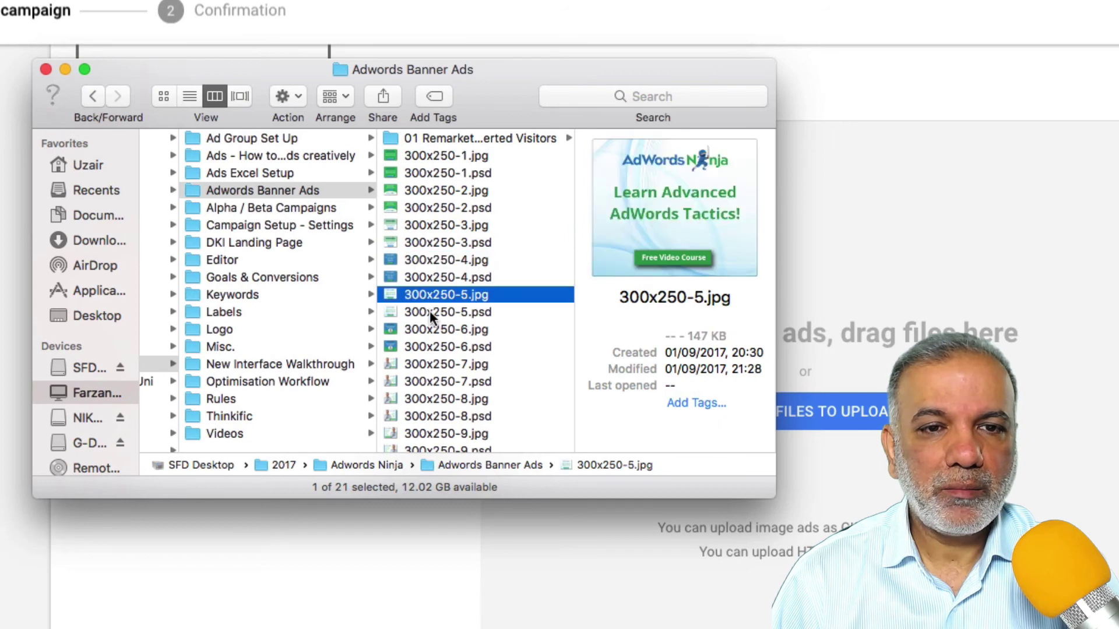
left_click(428, 328)
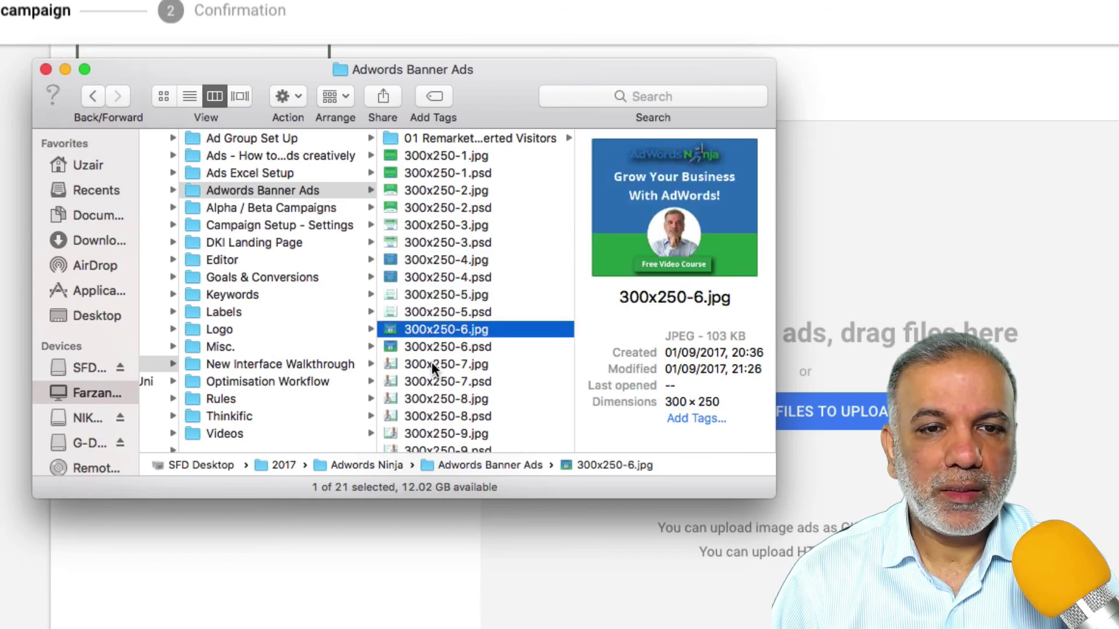
left_click(430, 362)
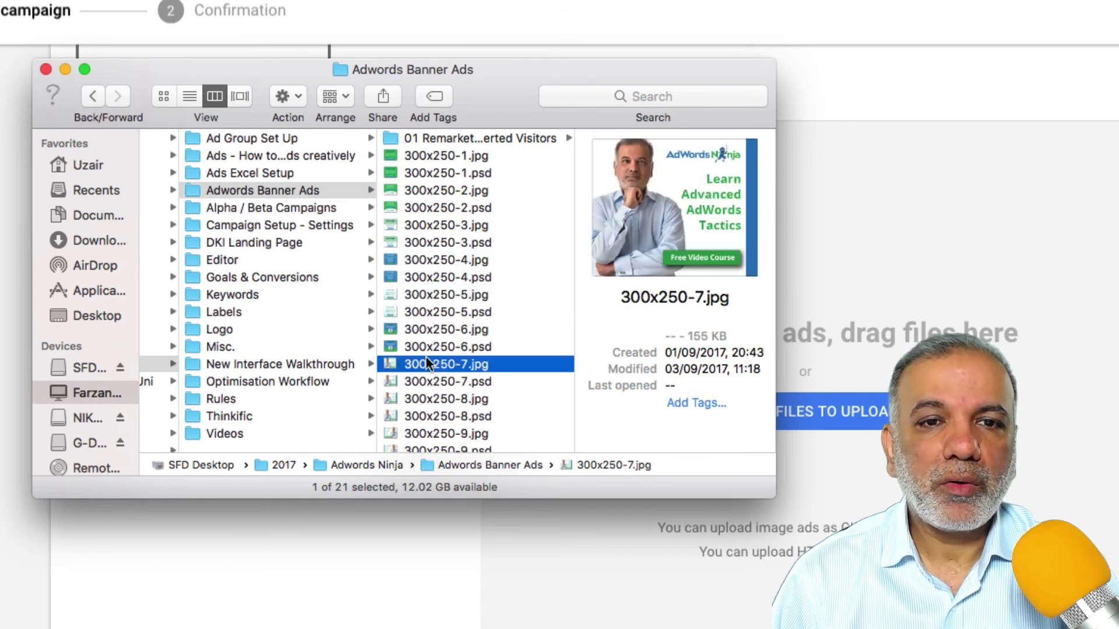
left_click(431, 399)
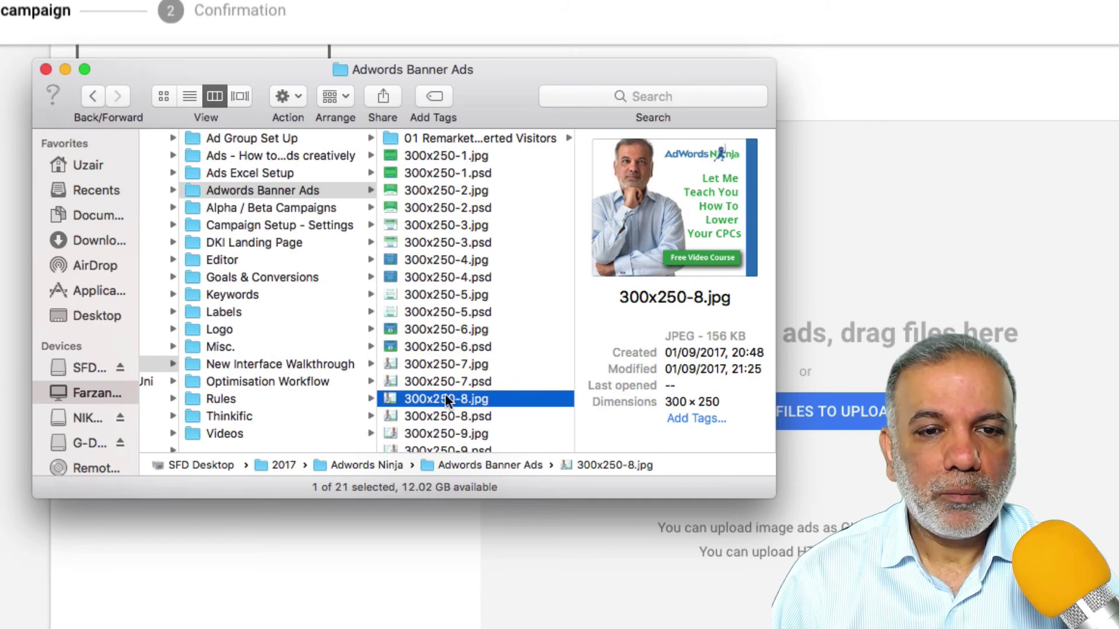
scroll(447, 397, "down", 2)
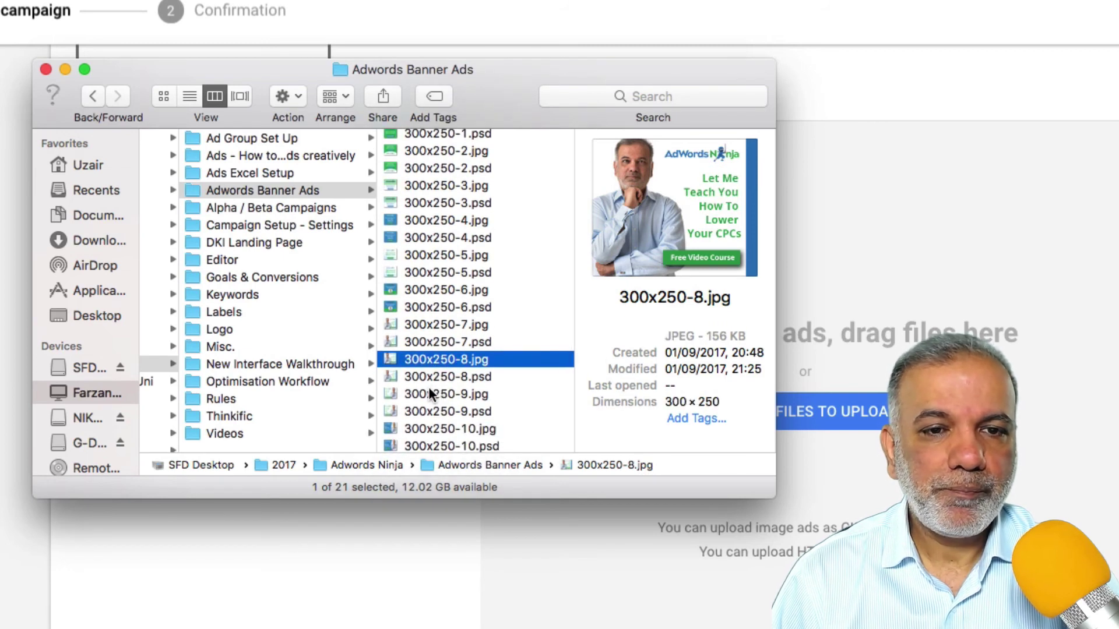
left_click(430, 393)
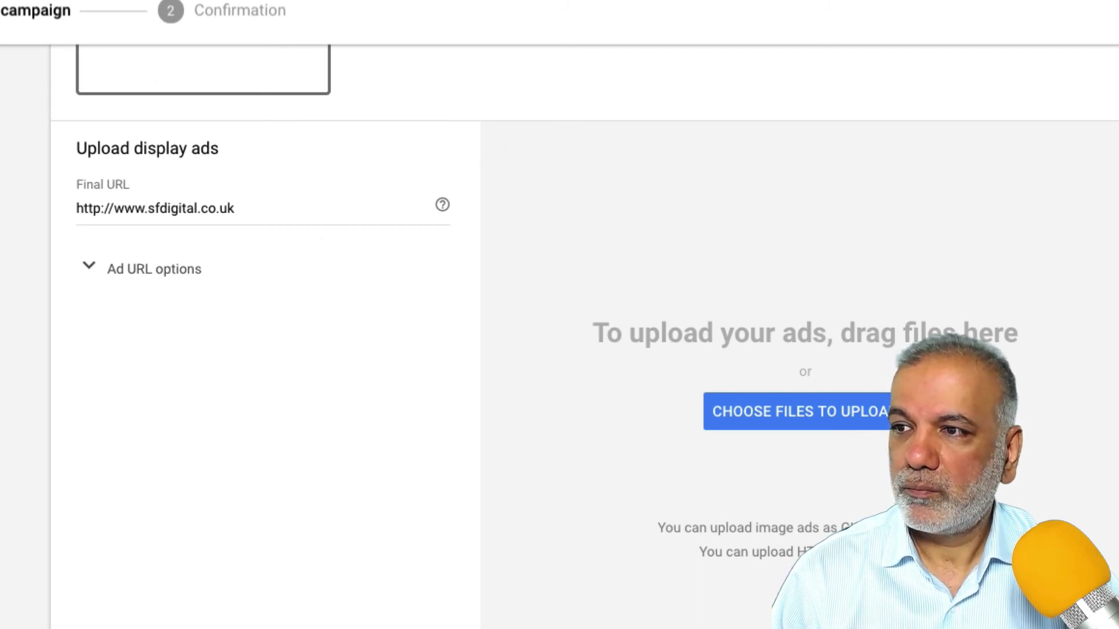
Upload the ten 300x250 banner JPGs and add them to the Keyword ad group
left_click_drag(1118, 431, 807, 401)
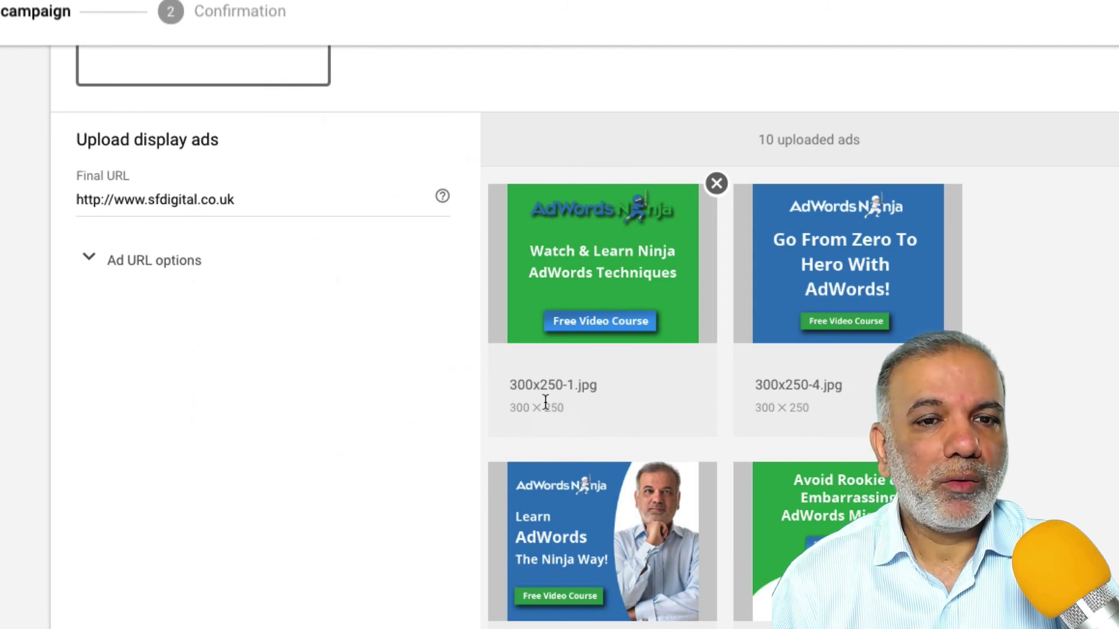
scroll(656, 412, "down", 5)
scroll(694, 409, "down", 7)
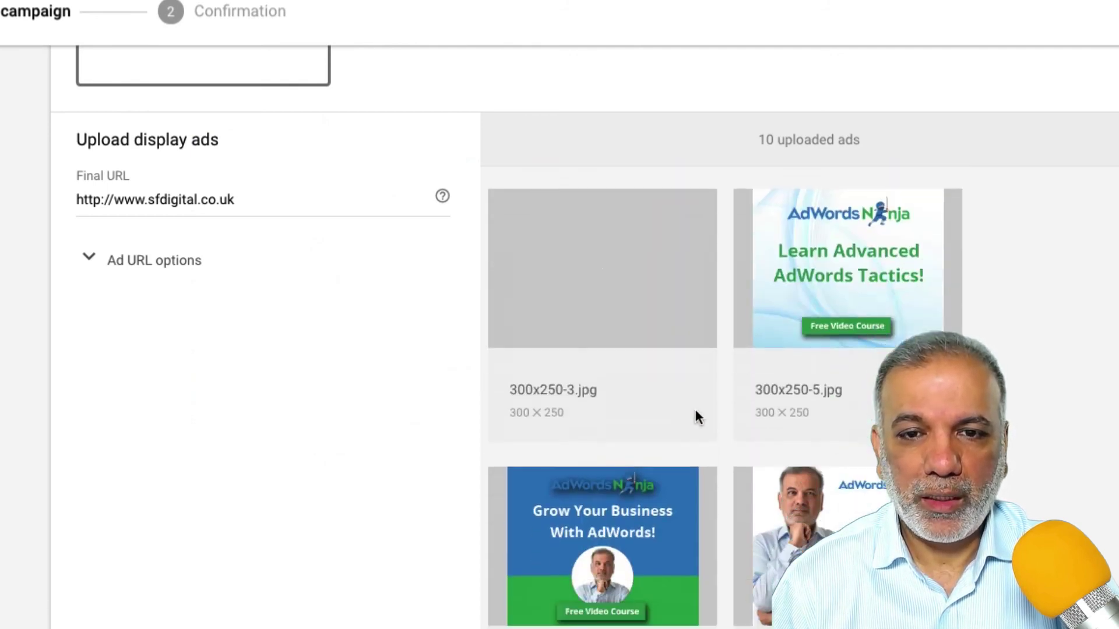
scroll(692, 408, "down", 5)
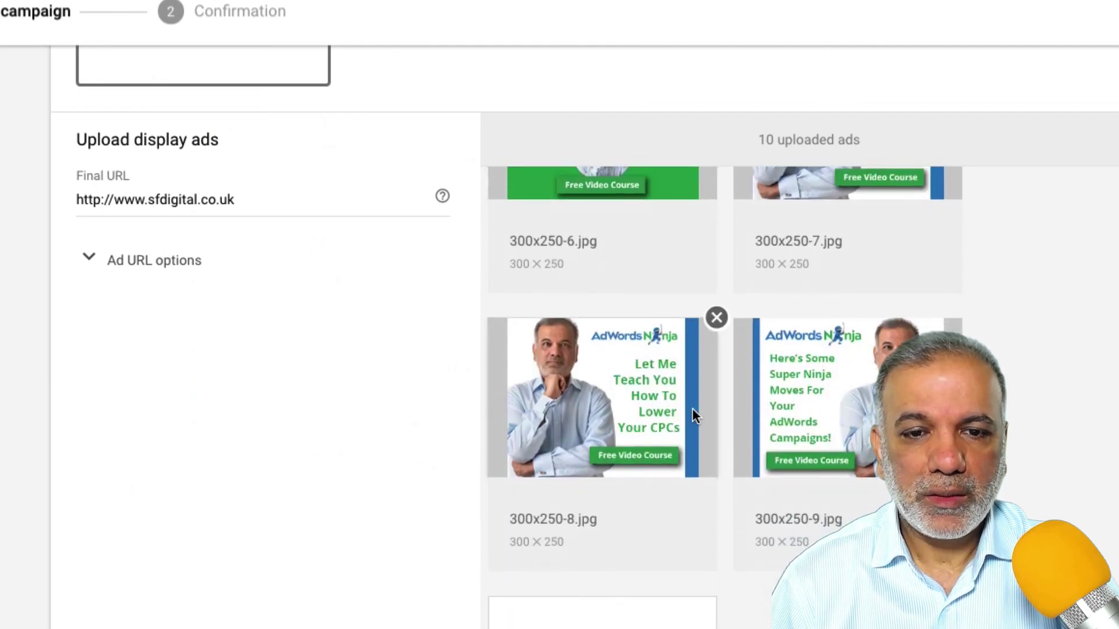
scroll(690, 409, "down", 5)
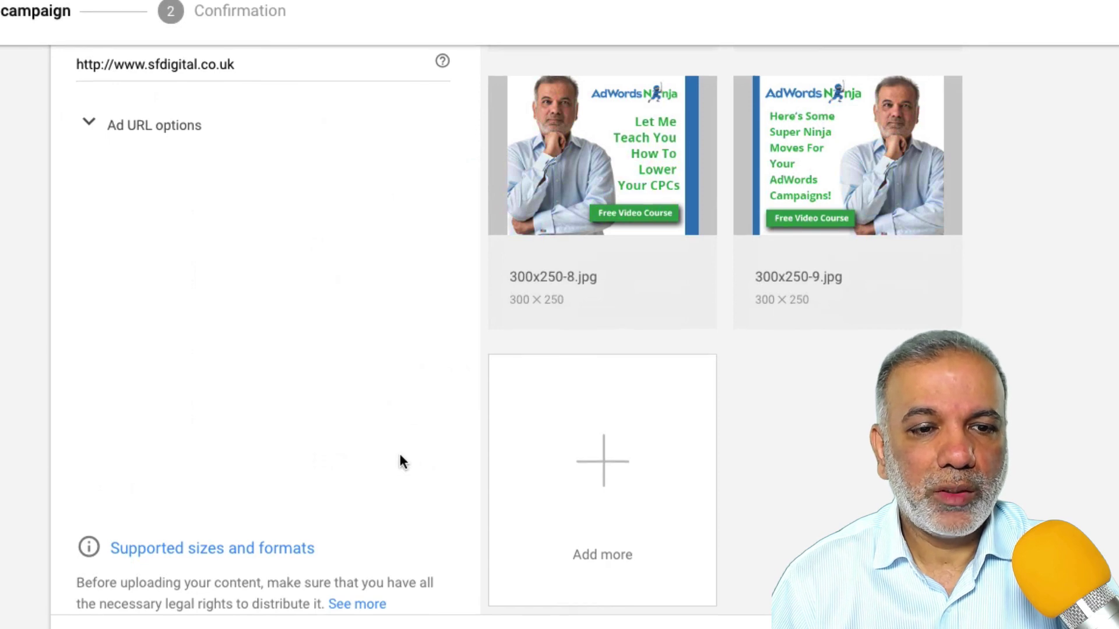
scroll(400, 462, "down", 2)
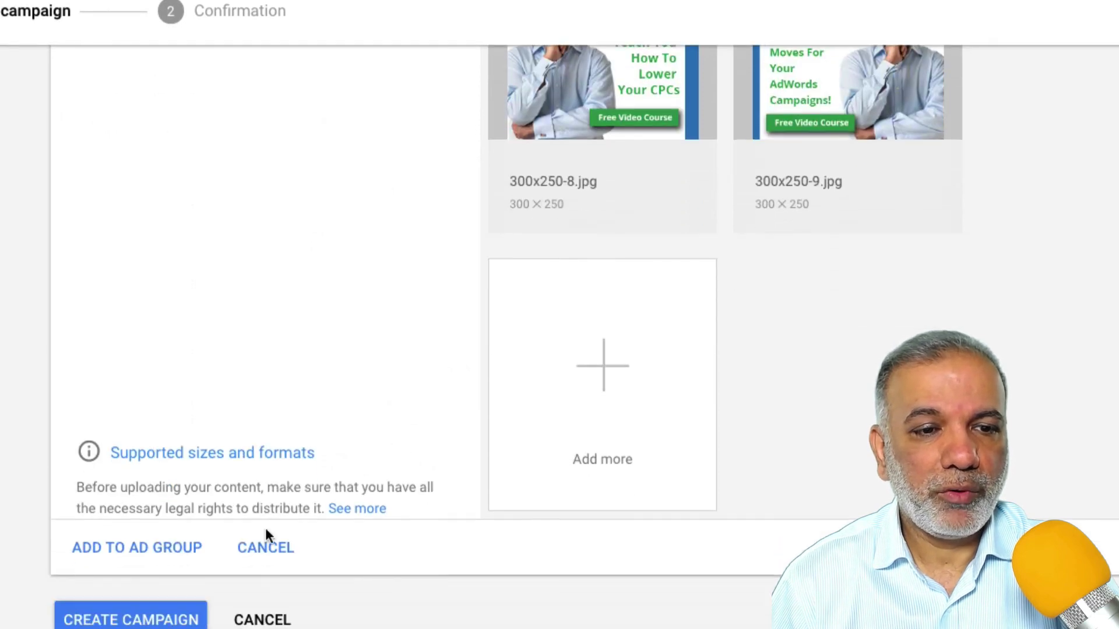
left_click(115, 551)
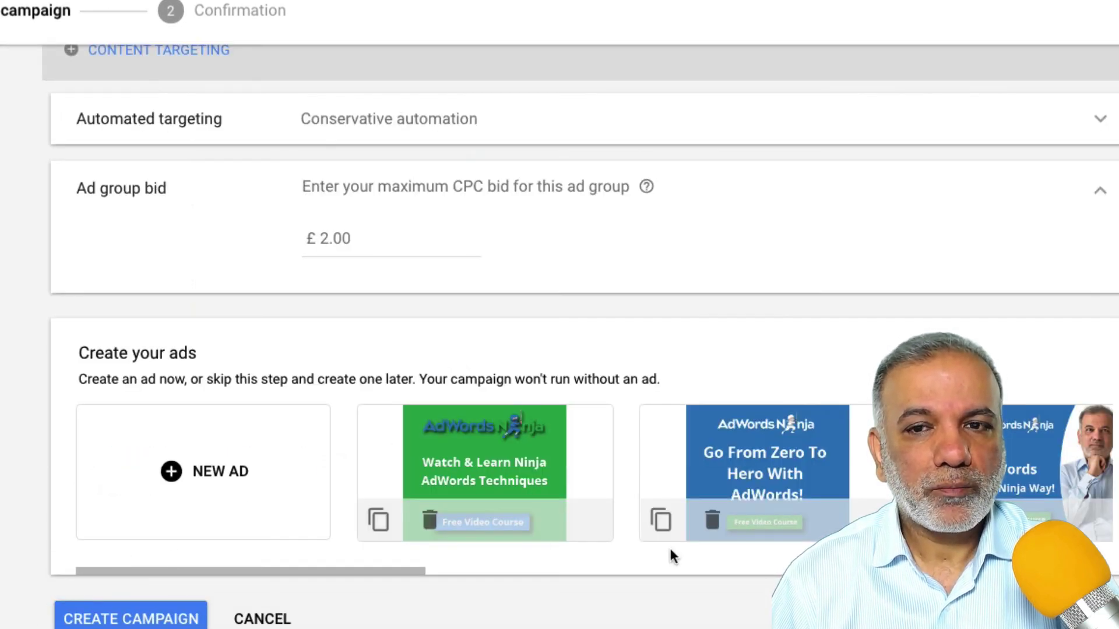
Create the GDN | AdWords | UK campaign with its uploaded banner ads
scroll(721, 464, "right", 15)
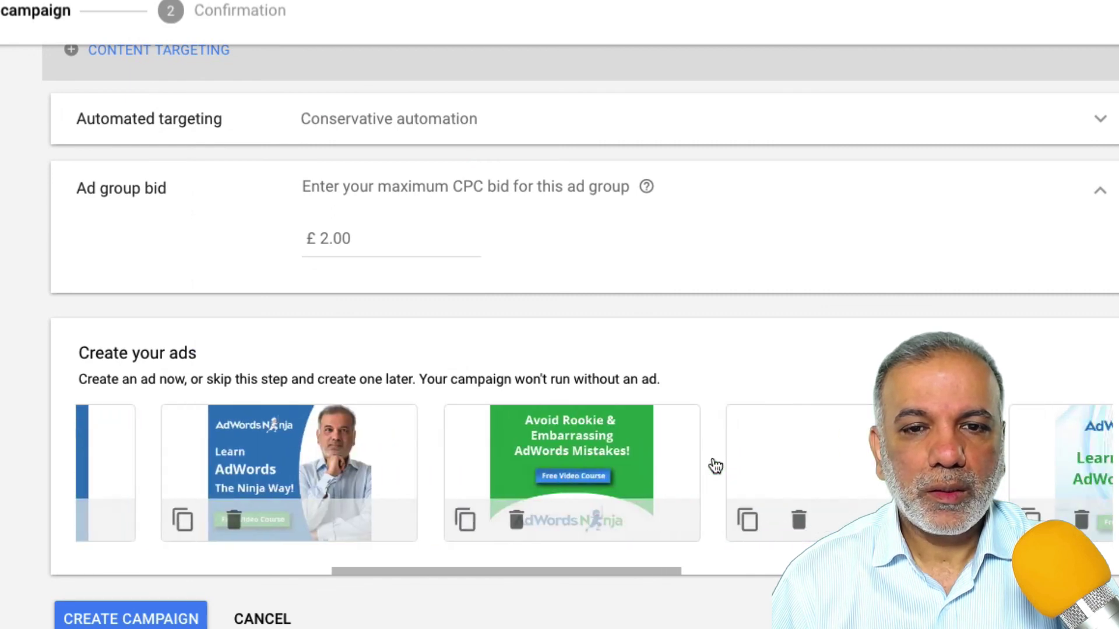
scroll(699, 467, "right", 10)
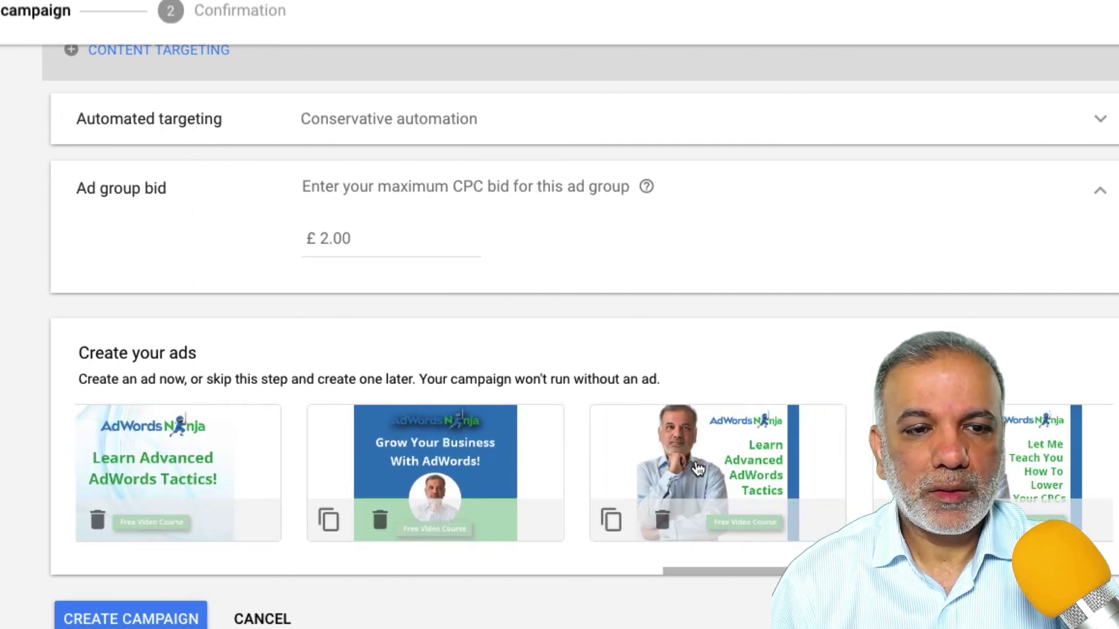
left_click(105, 620)
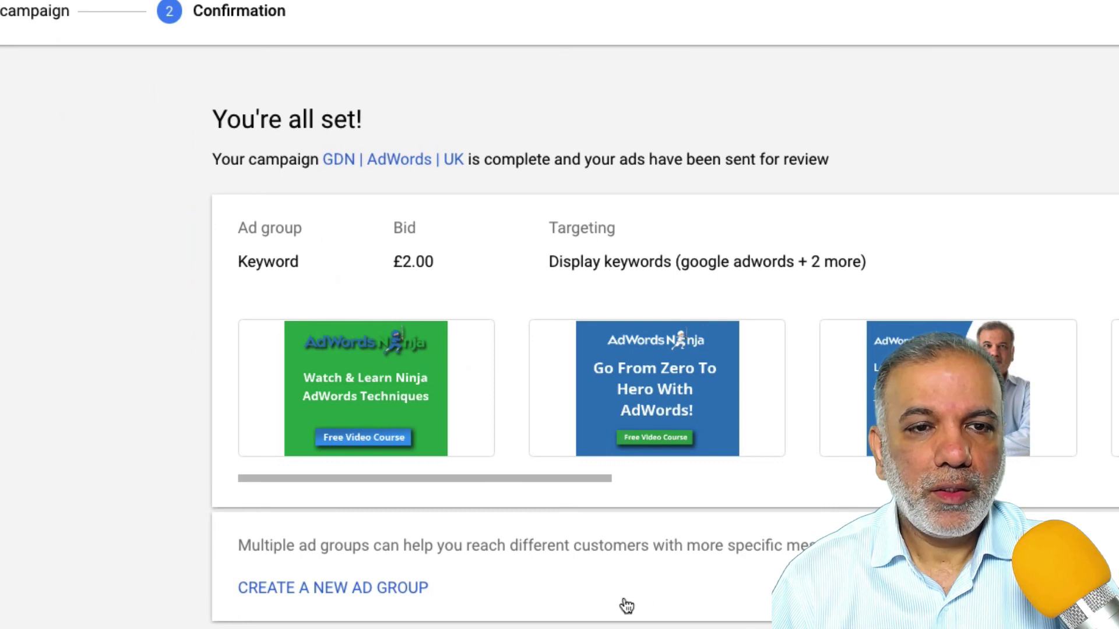
From the You're all set! page, view the campaign's Ad Groups list with Keyword at £2.00
left_click(643, 603)
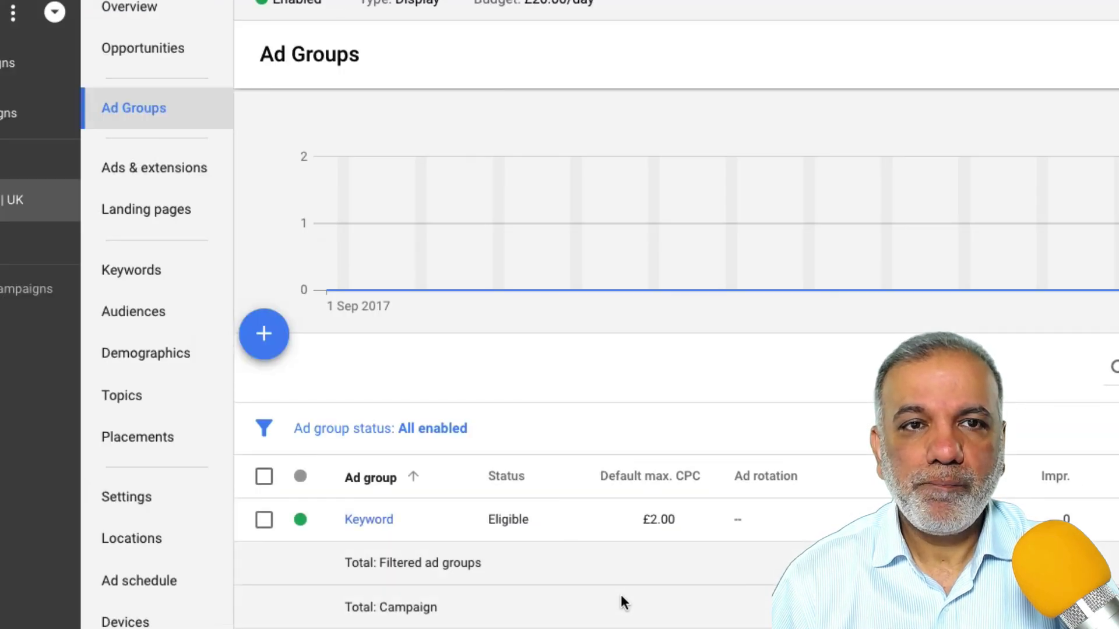